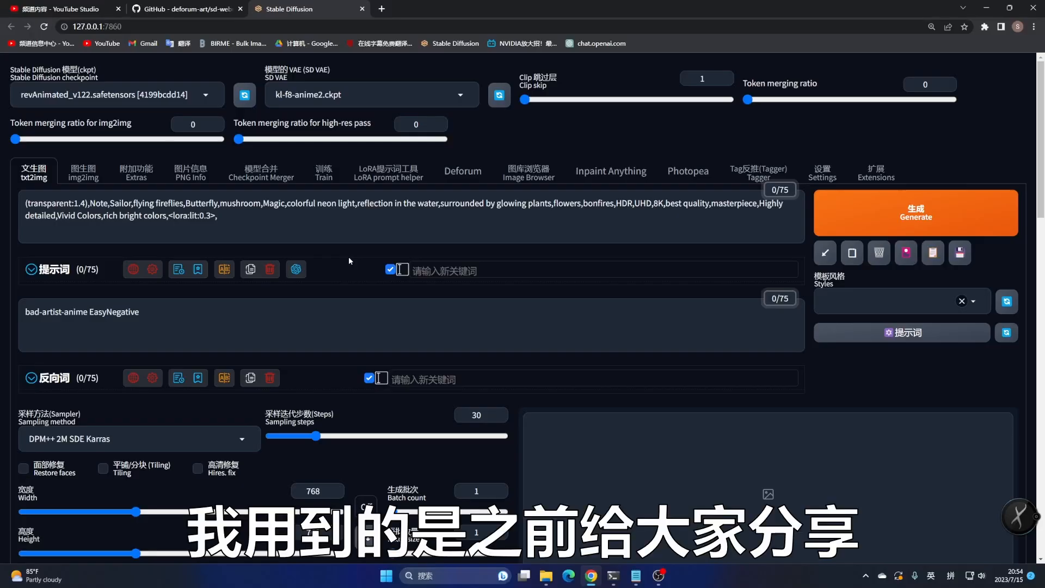
# Review the txt2img prompts, sampling settings and the ControlNet Scribble unit with its logo image
pyautogui.click(470, 176)
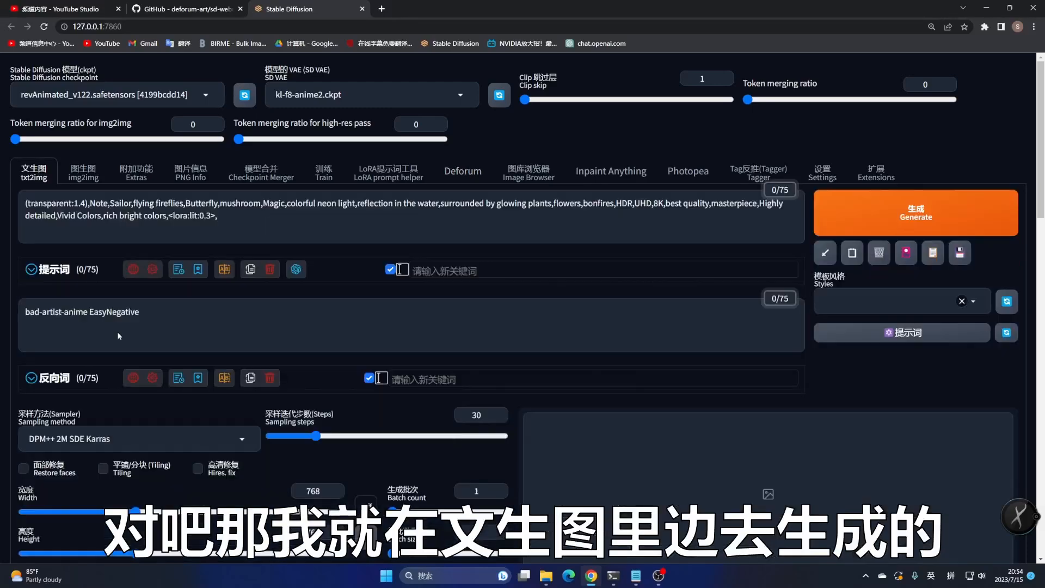
pyautogui.click(34, 173)
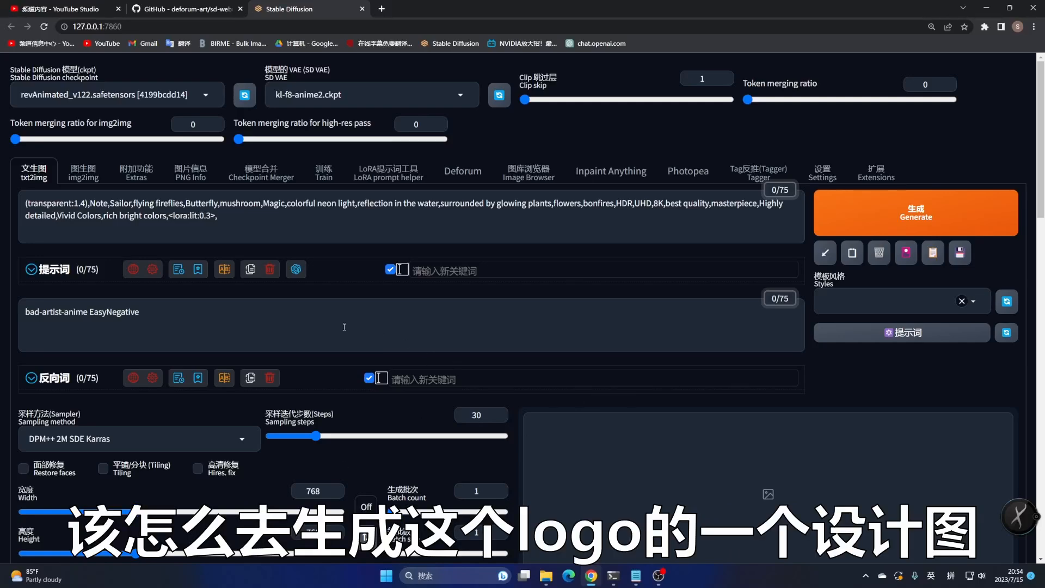
pyautogui.scroll(-3, 238, 380)
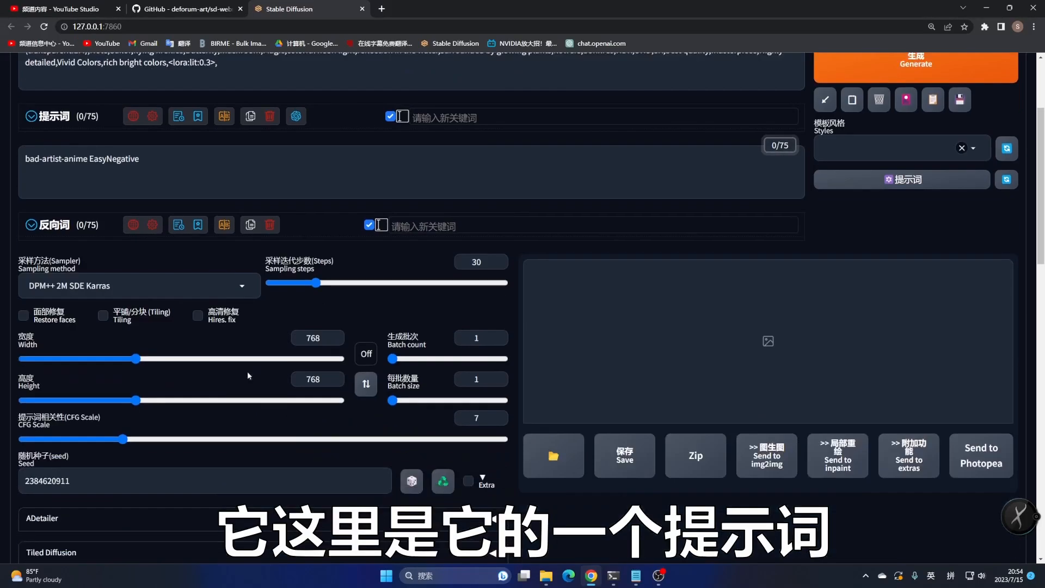
pyautogui.scroll(-8, 268, 376)
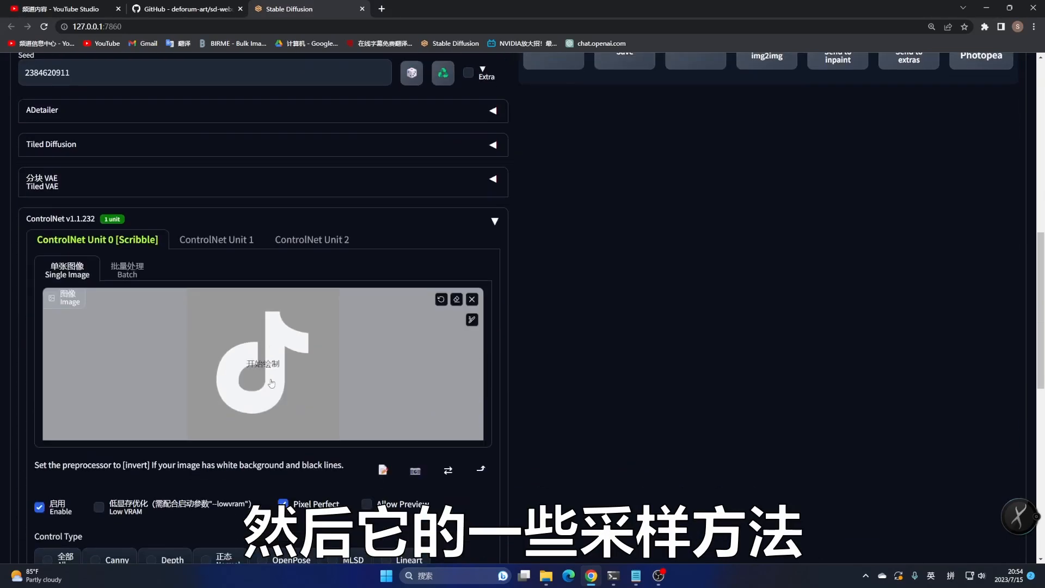
pyautogui.scroll(-3, 271, 383)
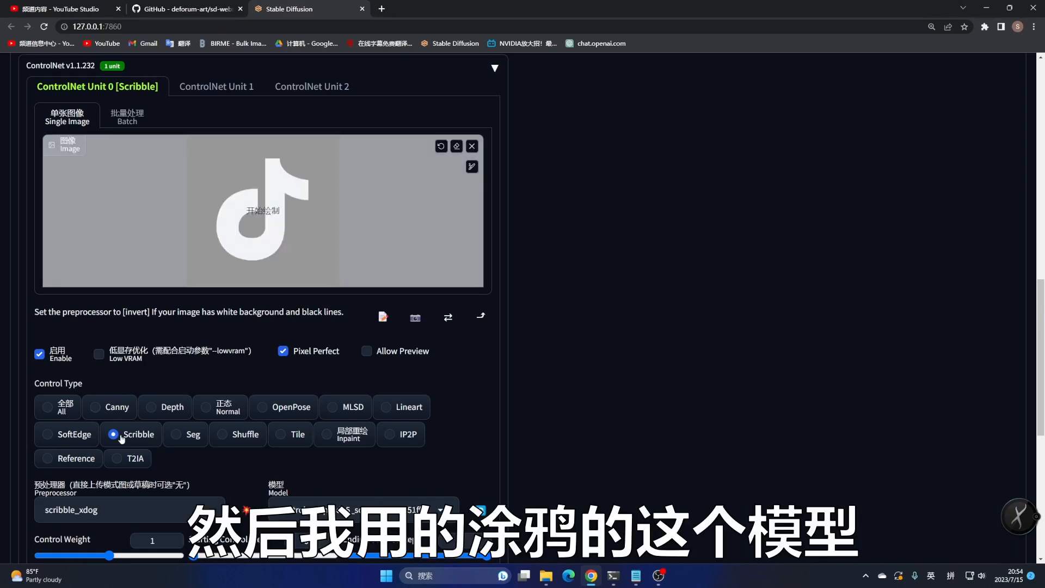
pyautogui.scroll(-3, 130, 442)
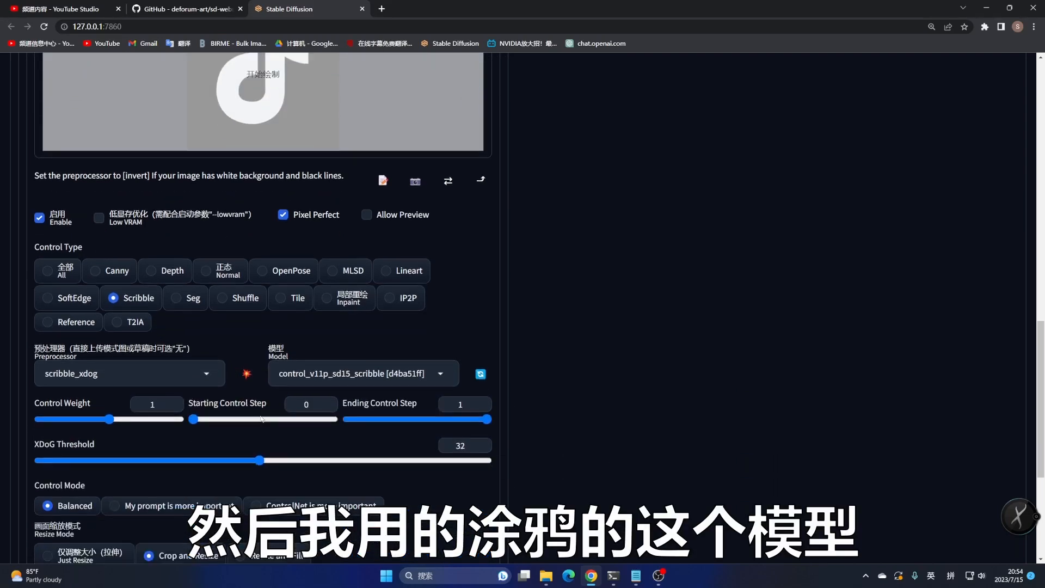
pyautogui.scroll(15, 505, 282)
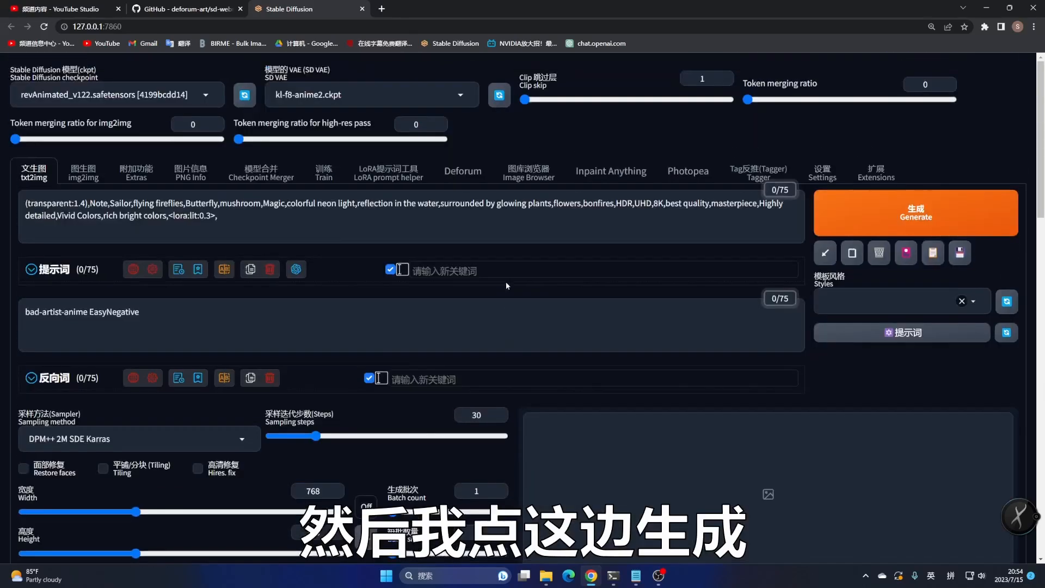
# Generate the logo image from the txt2img prompt
pyautogui.click(926, 218)
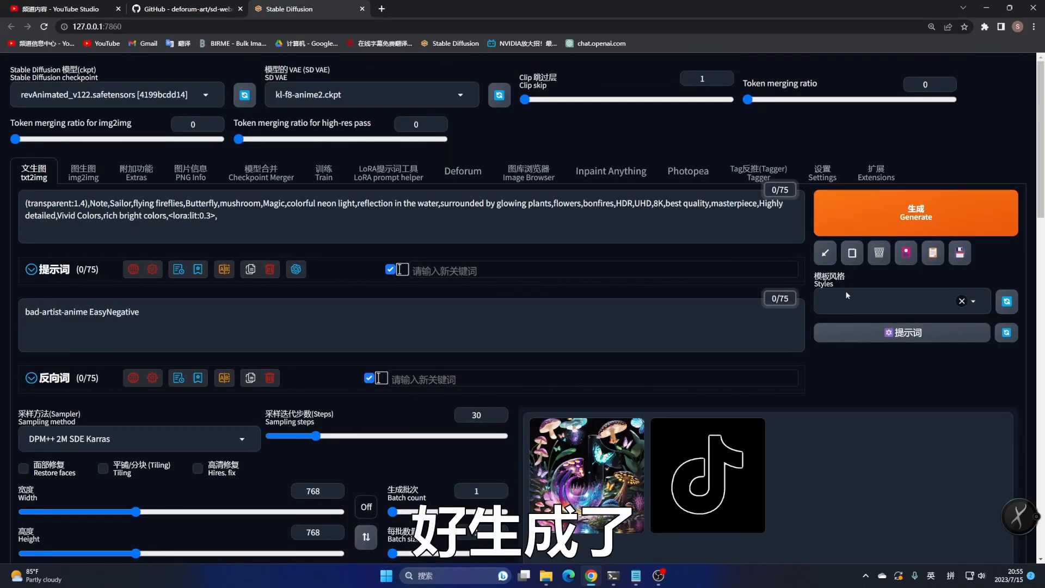
pyautogui.scroll(-3, 847, 295)
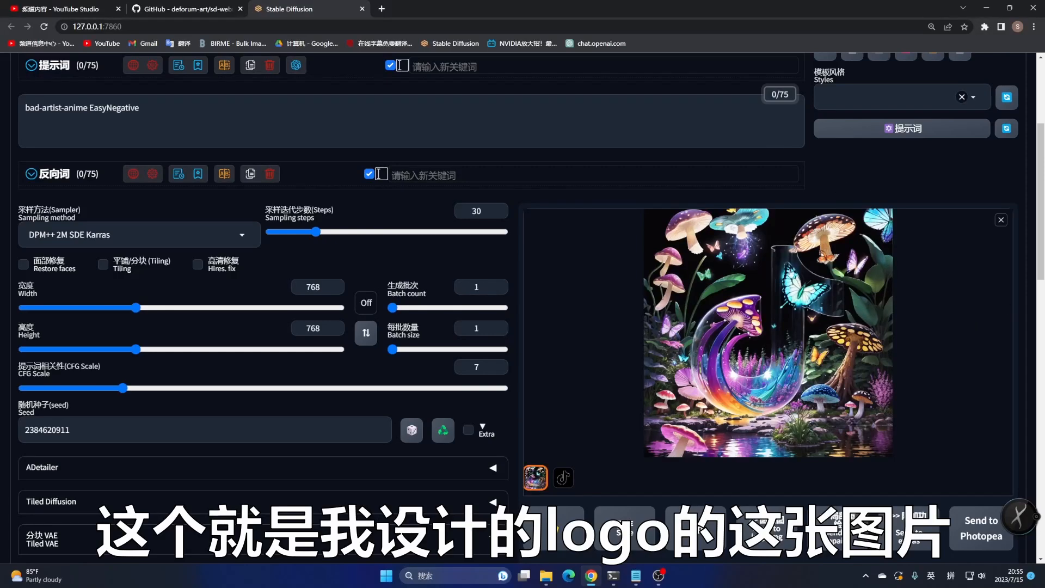
pyautogui.scroll(3, 712, 347)
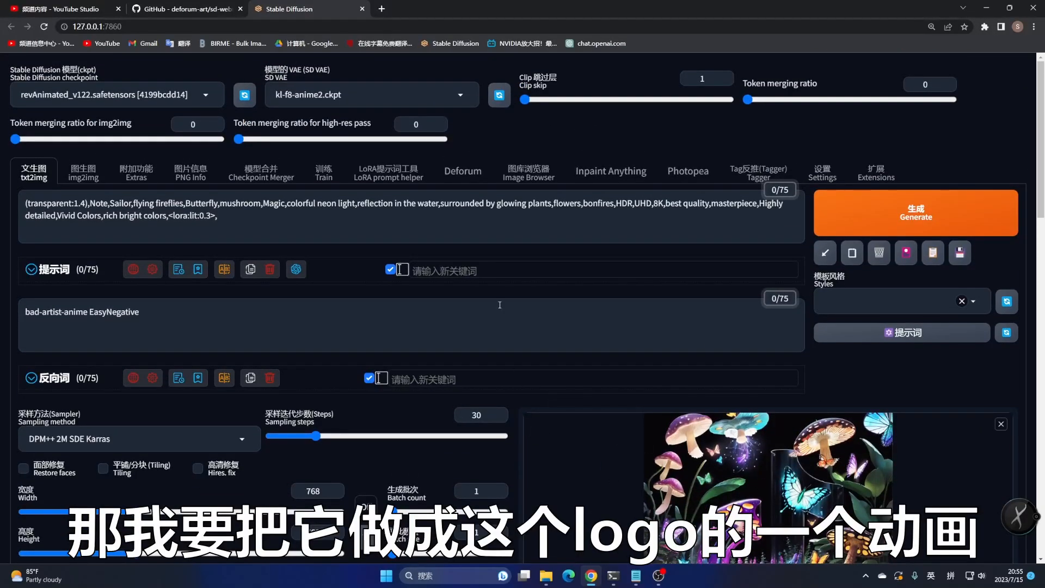
# In Deforum's Run settings, set the sampler to DPM++ 2M SDE Karras and the steps to 30
pyautogui.click(462, 170)
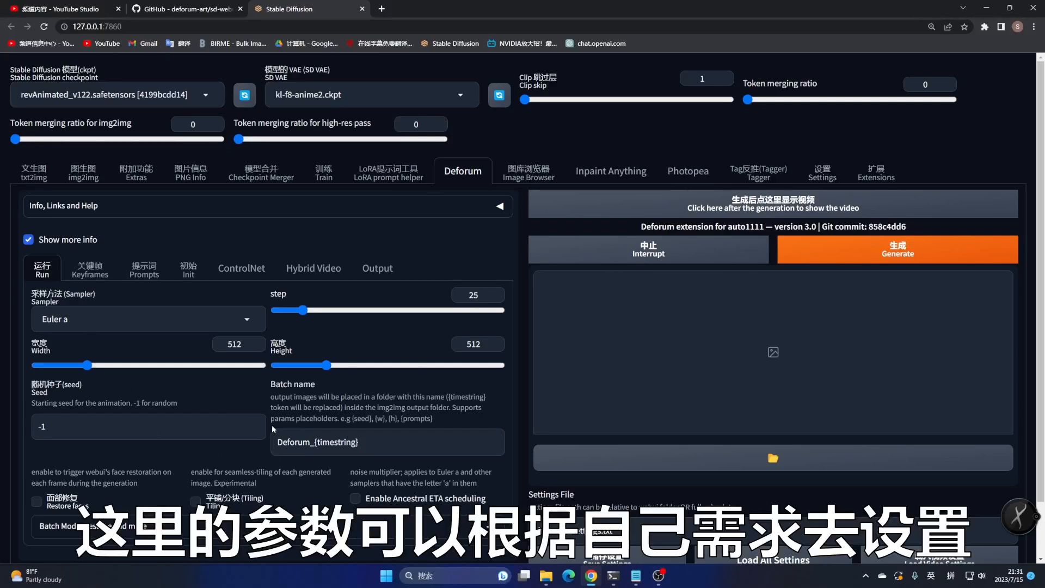
pyautogui.click(101, 316)
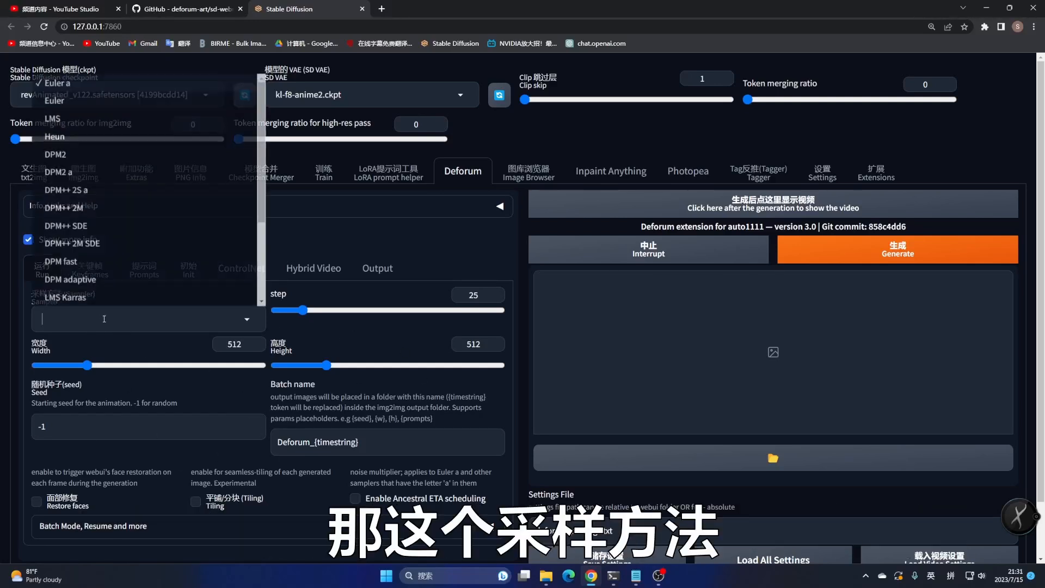
pyautogui.scroll(-2, 262, 228)
pyautogui.scroll(-2, 164, 272)
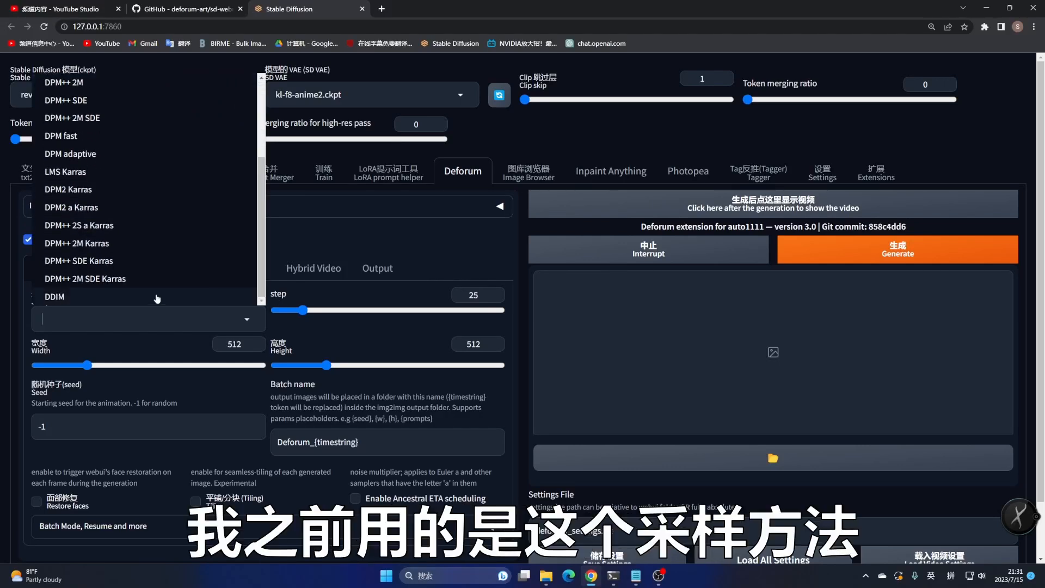
pyautogui.click(124, 282)
pyautogui.doubleClick(476, 295)
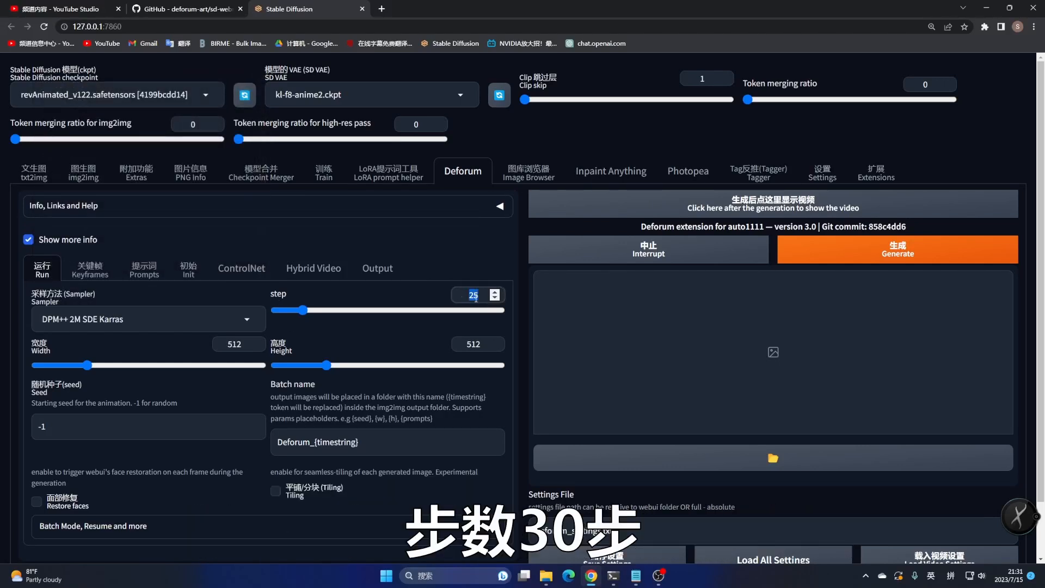
pyautogui.write('30')
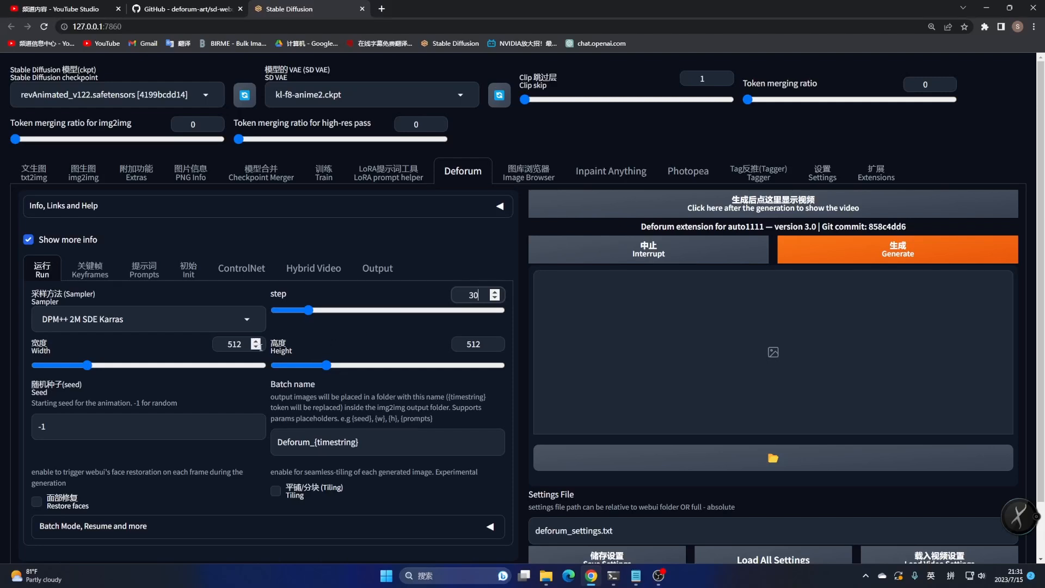
# Set the Deforum width and height both to 768
pyautogui.doubleClick(216, 338)
pyautogui.write('768')
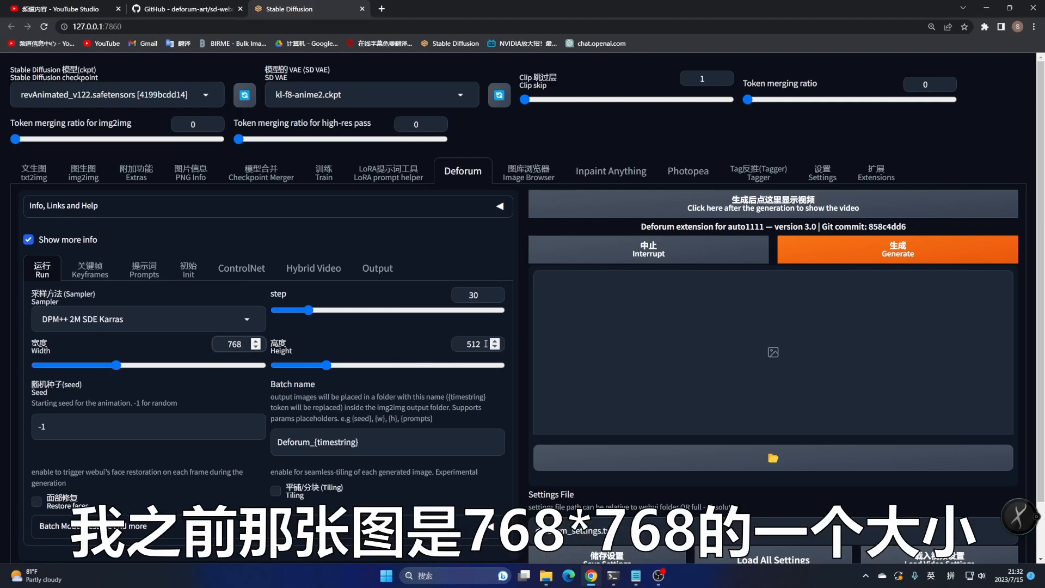
pyautogui.doubleClick(455, 340)
pyautogui.write('768')
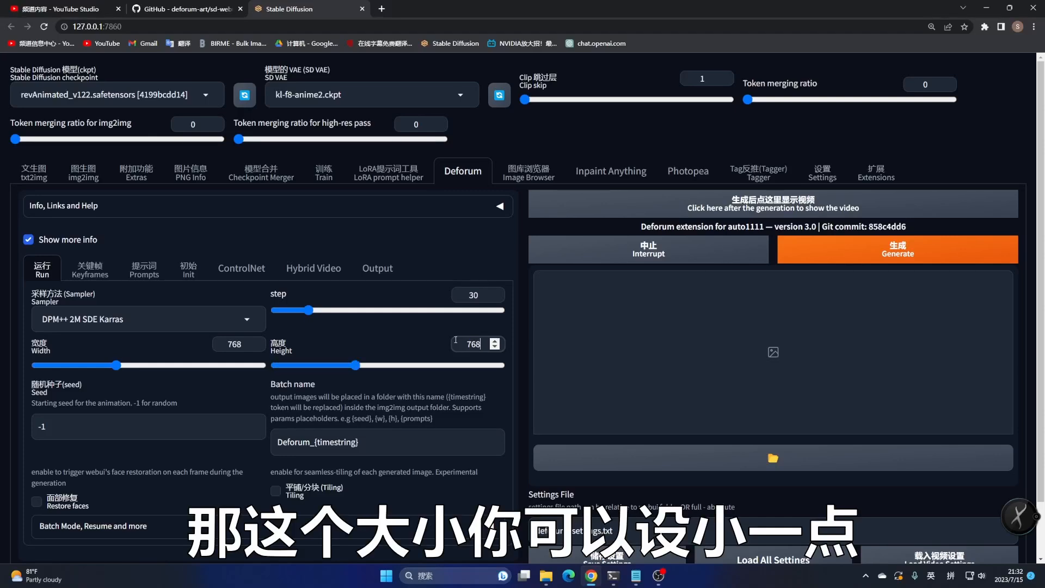
# Review the Deforum output settings and the Run tab's seed and batch name fields
pyautogui.click(380, 269)
pyautogui.scroll(-3, 316, 368)
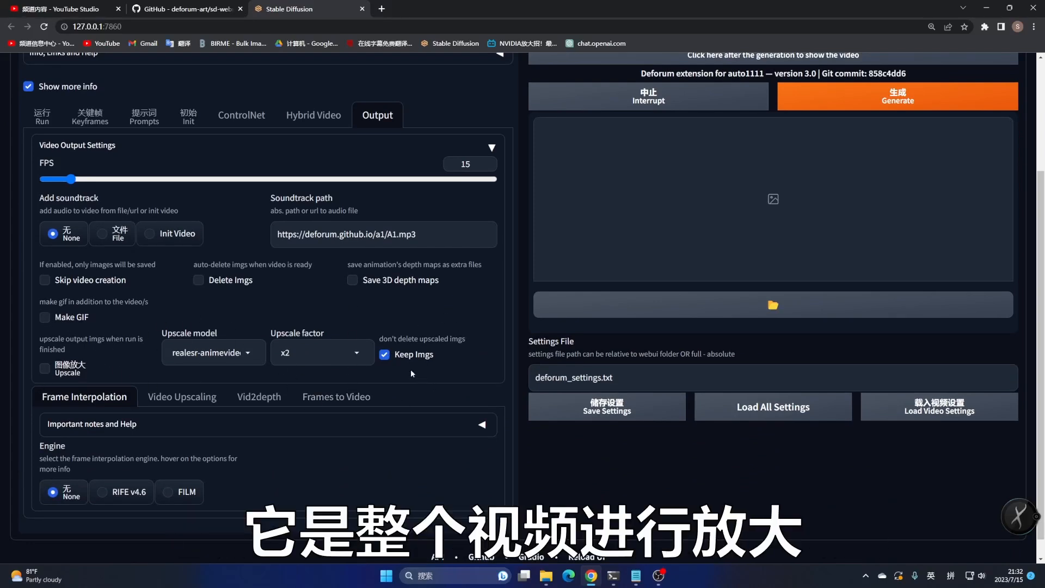
pyautogui.scroll(2, 238, 325)
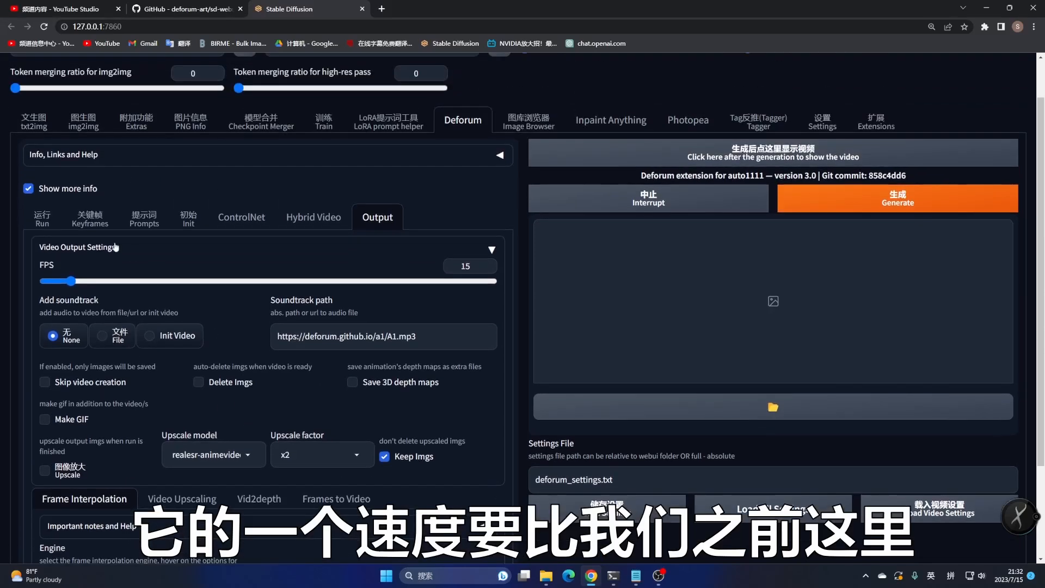
pyautogui.click(42, 219)
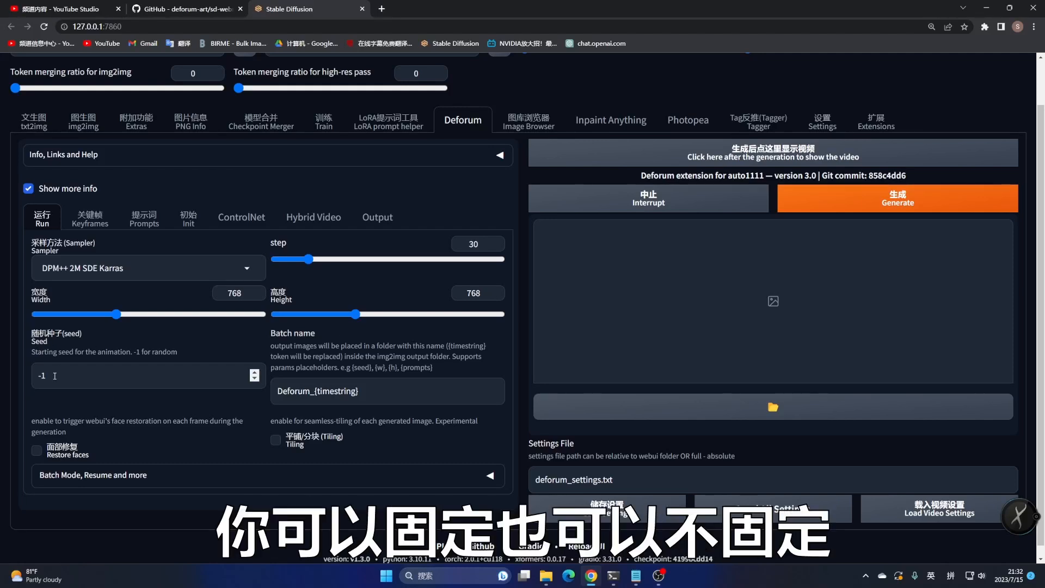
pyautogui.moveTo(369, 394); pyautogui.dragTo(258, 386)
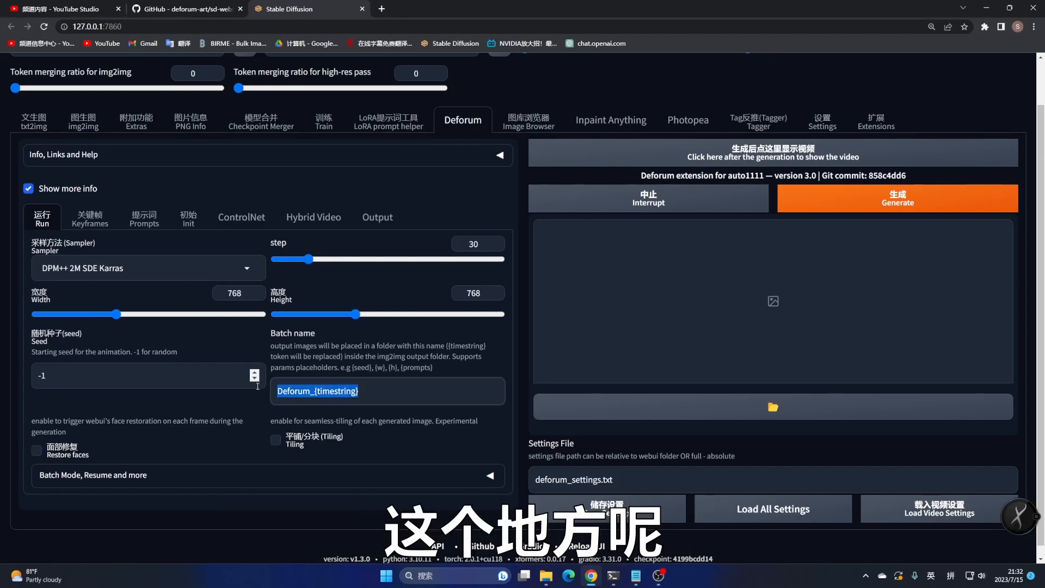
pyautogui.click(372, 399)
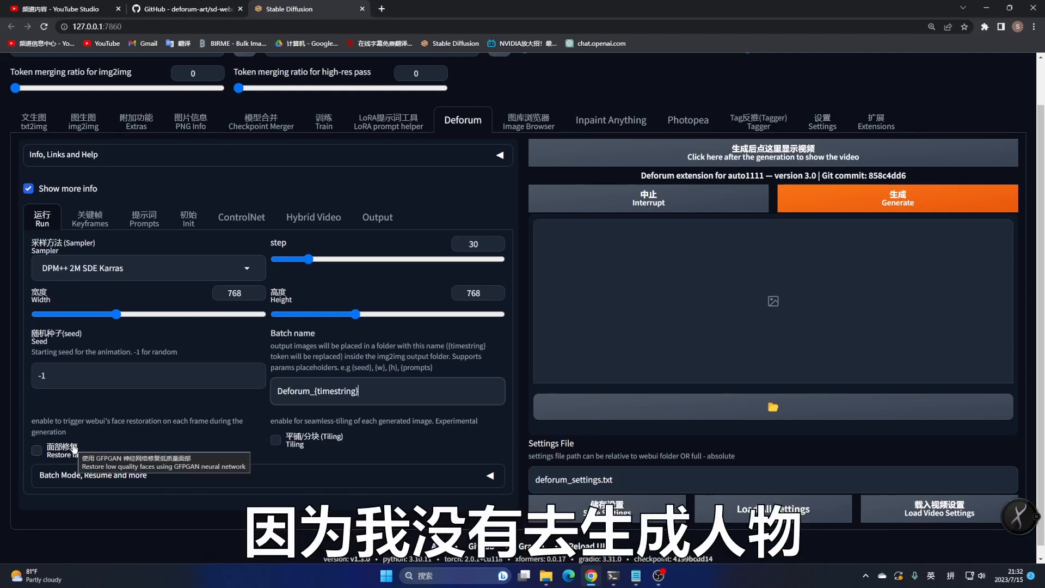
pyautogui.scroll(1, 114, 327)
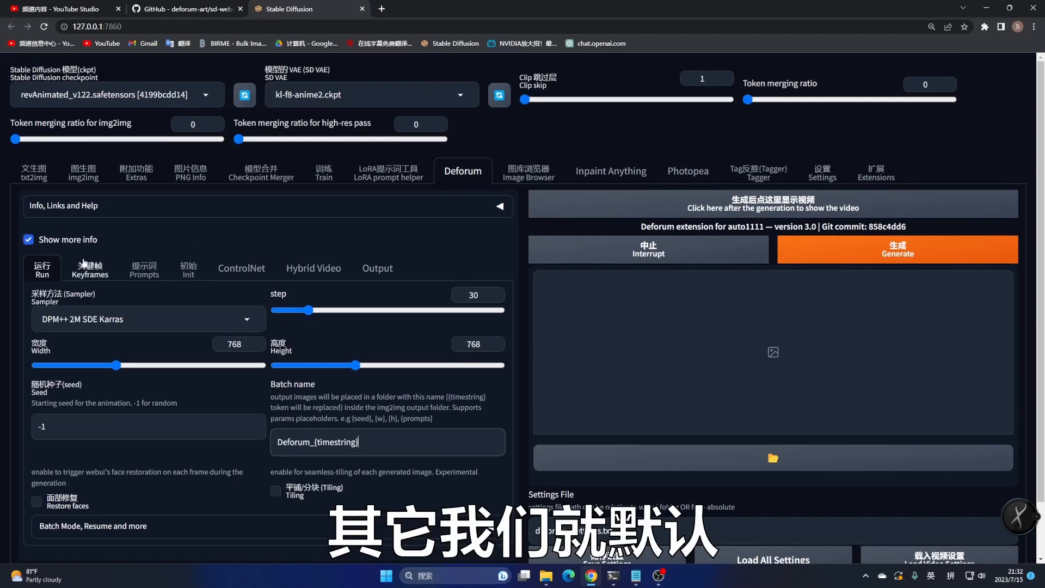
# Check the Keyframes max frames, then set the video output FPS to 24
pyautogui.click(87, 268)
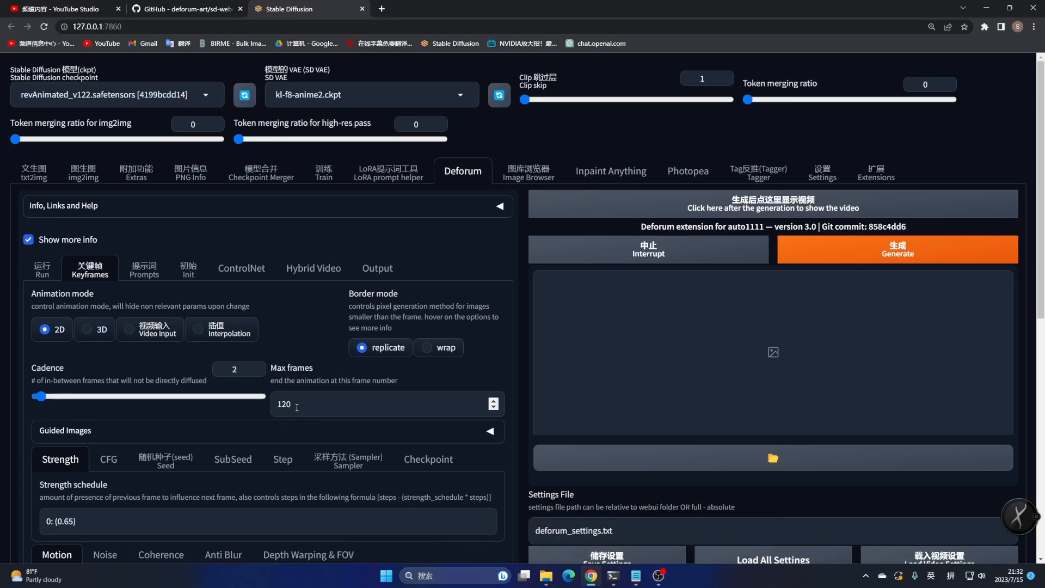
pyautogui.moveTo(308, 405); pyautogui.dragTo(275, 405)
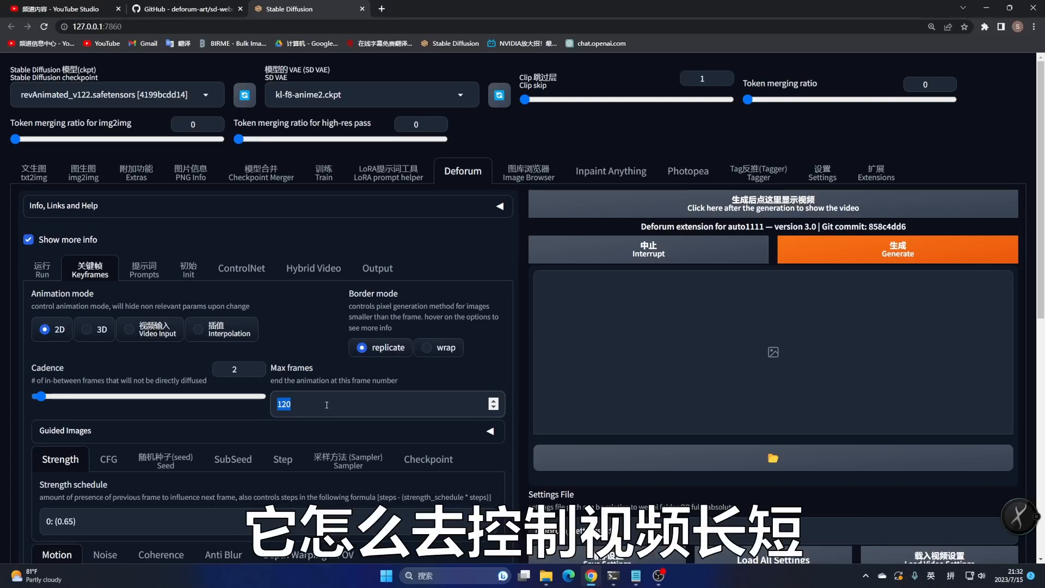
pyautogui.click(384, 269)
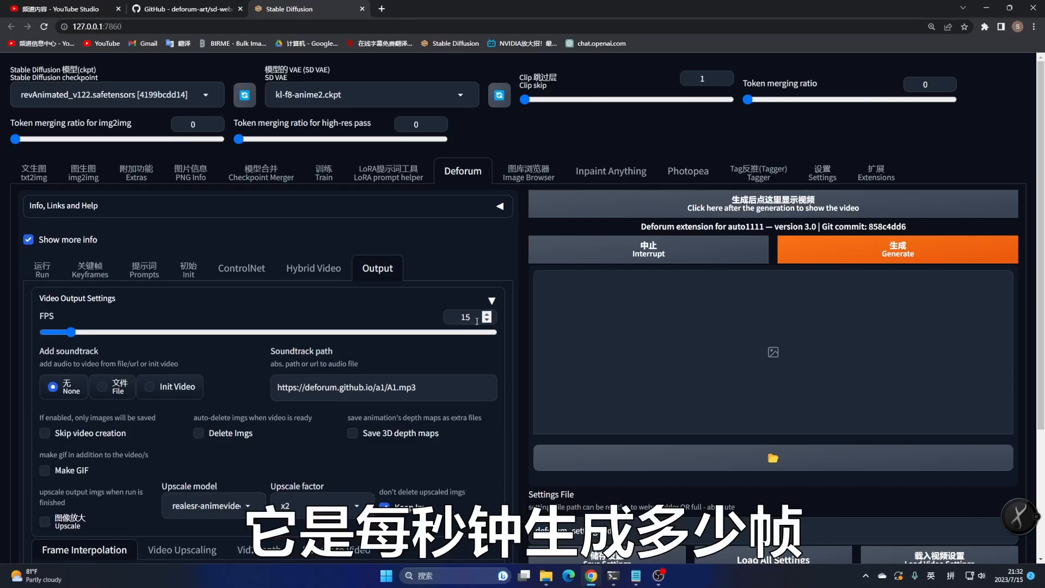
pyautogui.moveTo(474, 317); pyautogui.dragTo(460, 318)
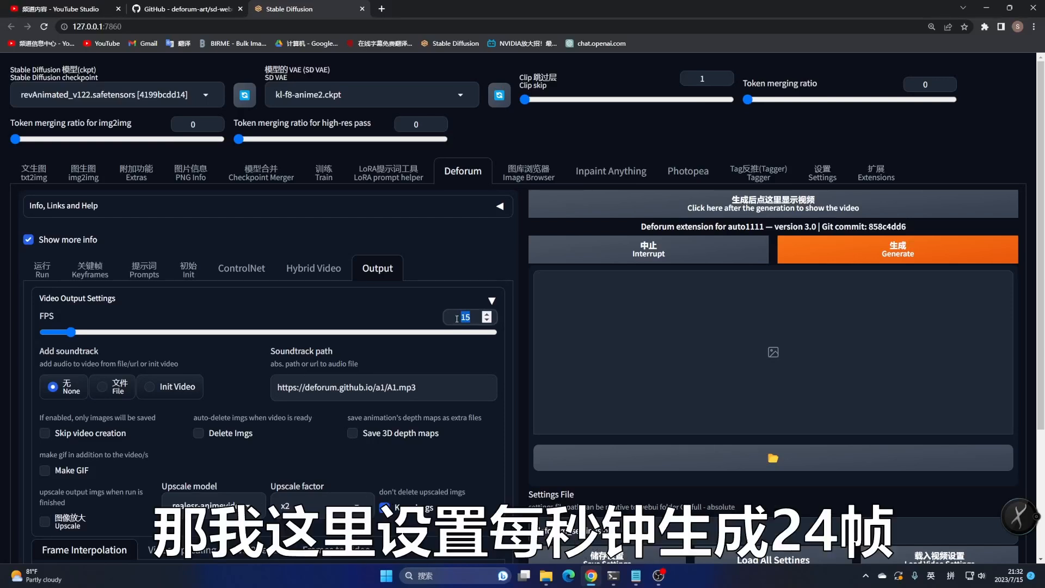
pyautogui.write('24')
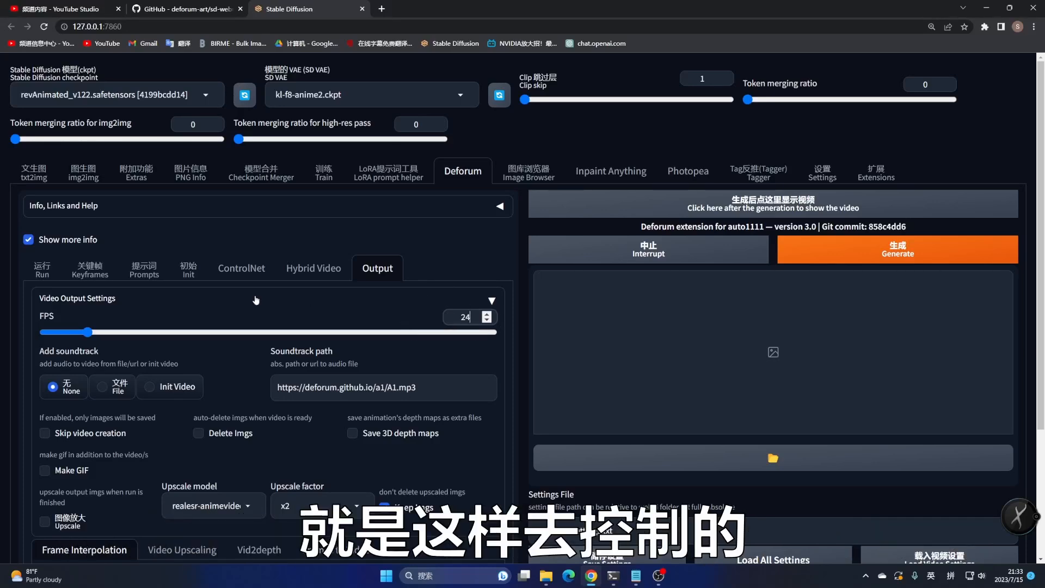
# Set the keyframe animation mode to 3D and the border mode to wrap
pyautogui.click(85, 278)
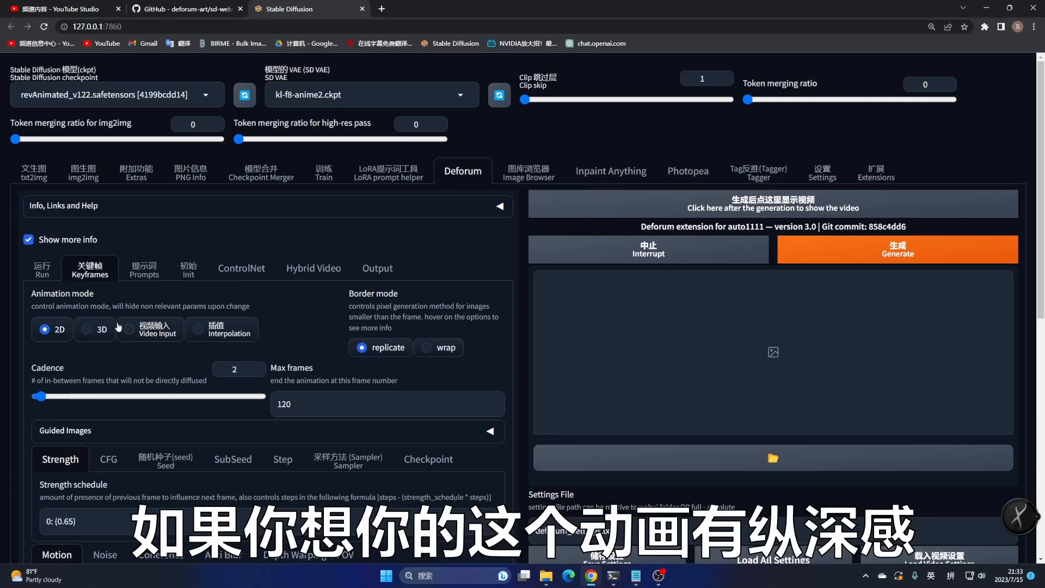
pyautogui.click(88, 329)
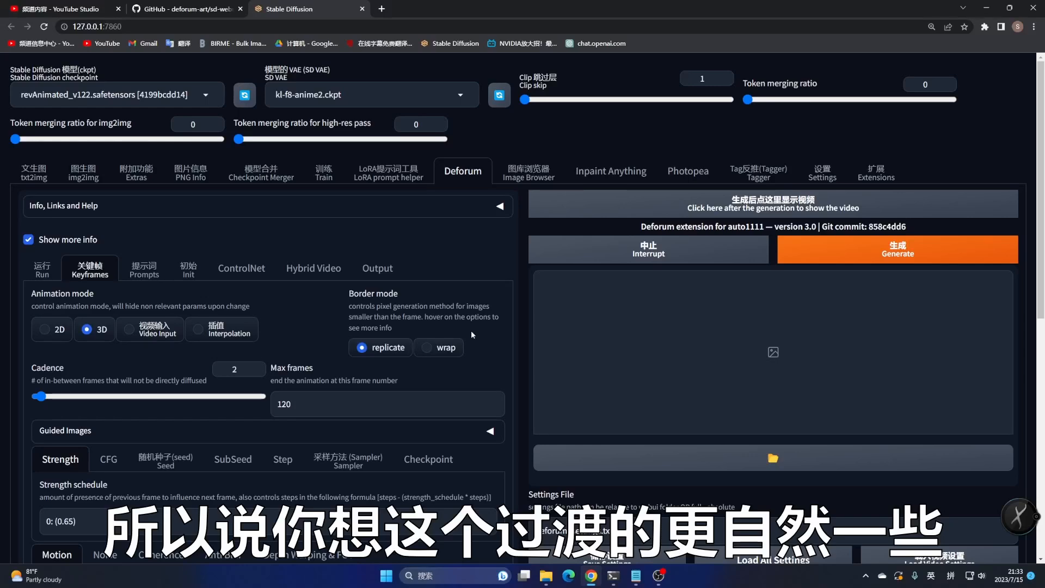
pyautogui.click(429, 347)
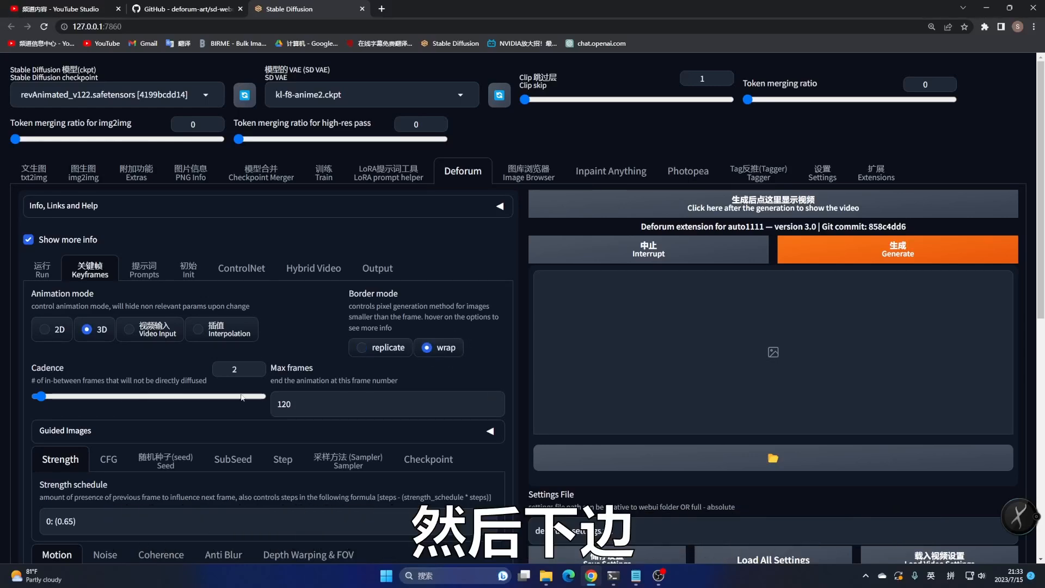
# Change the strength schedule to 0: (0.75)
pyautogui.scroll(-3, 266, 385)
pyautogui.scroll(-1, 215, 387)
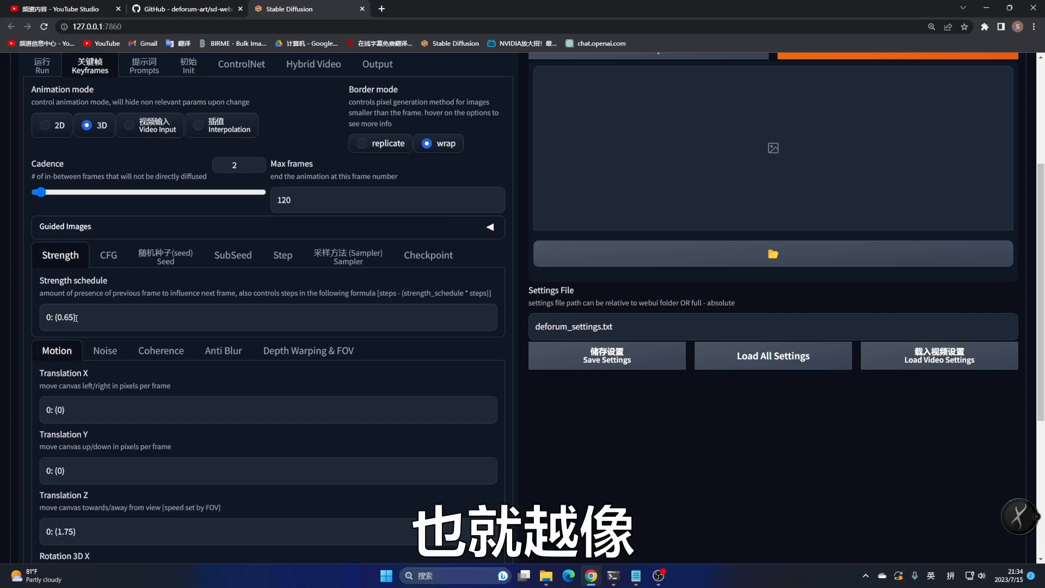
pyautogui.click(69, 317)
pyautogui.press('BackSpace')
pyautogui.write('7')
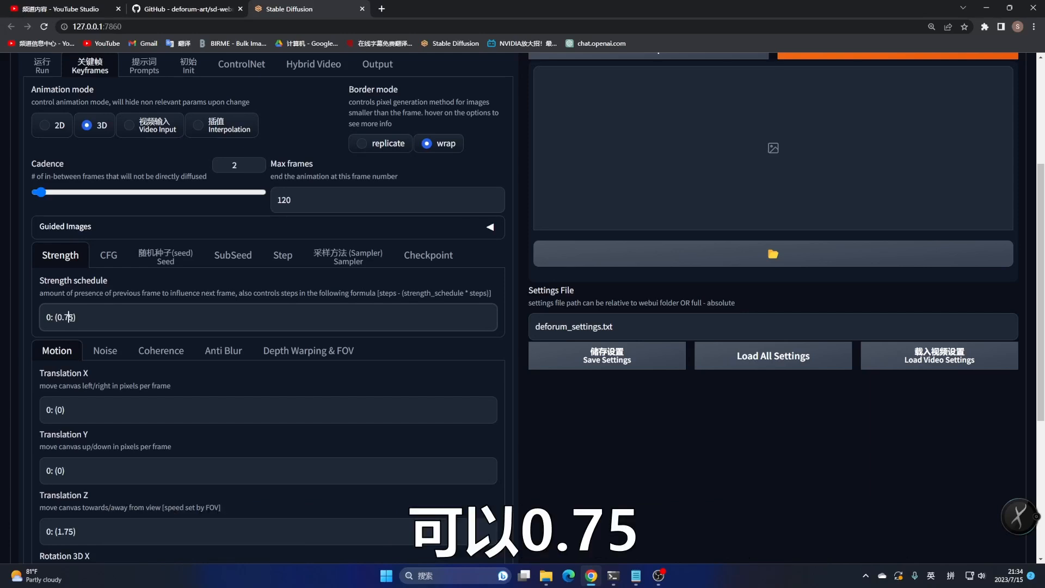
# Set the Translation Z motion schedule to 0: (110)
pyautogui.scroll(-3, 77, 350)
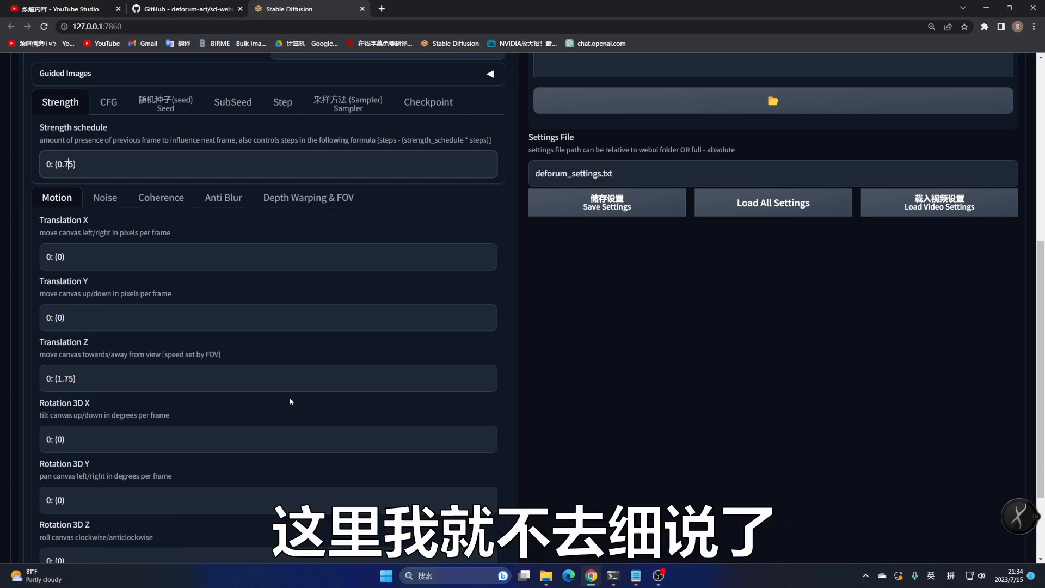
pyautogui.scroll(-2, 289, 395)
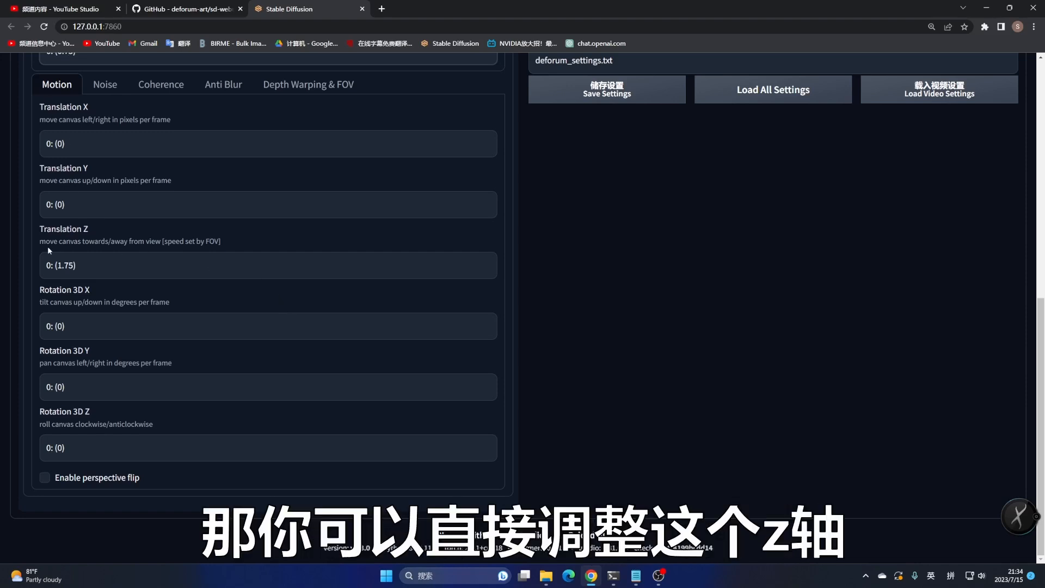
pyautogui.doubleClick(65, 265)
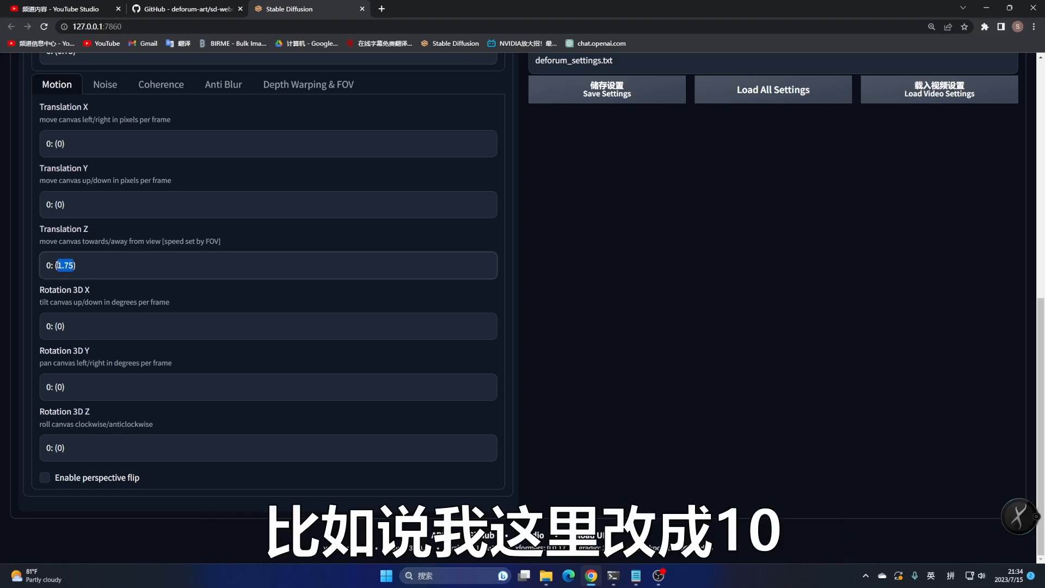
pyautogui.write('110')
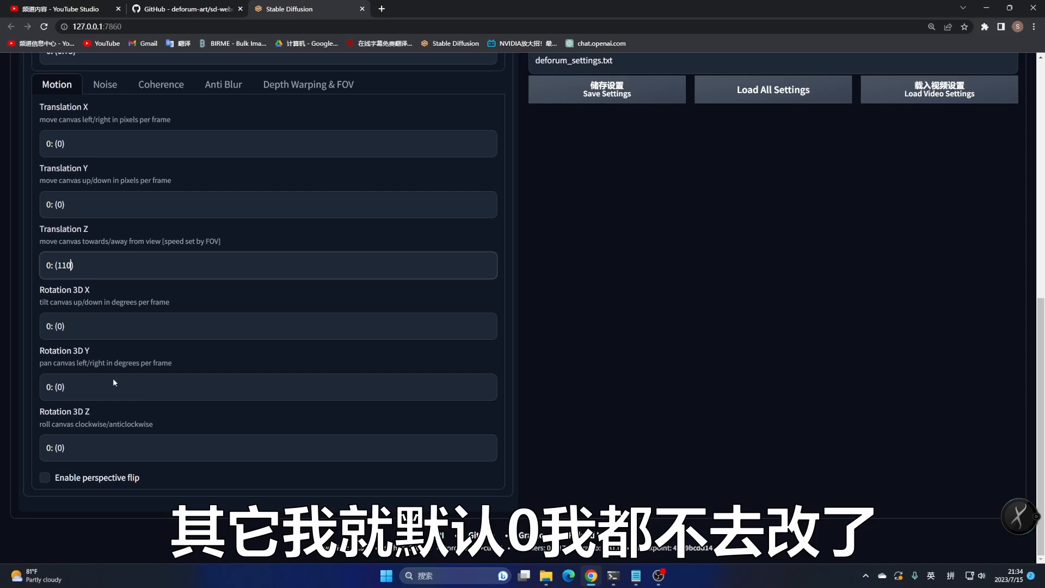
# Browse the CFG, Seed, SubSeed, Step, Sampler and Checkpoint schedule tabs and their schedule formats
pyautogui.scroll(4, 263, 386)
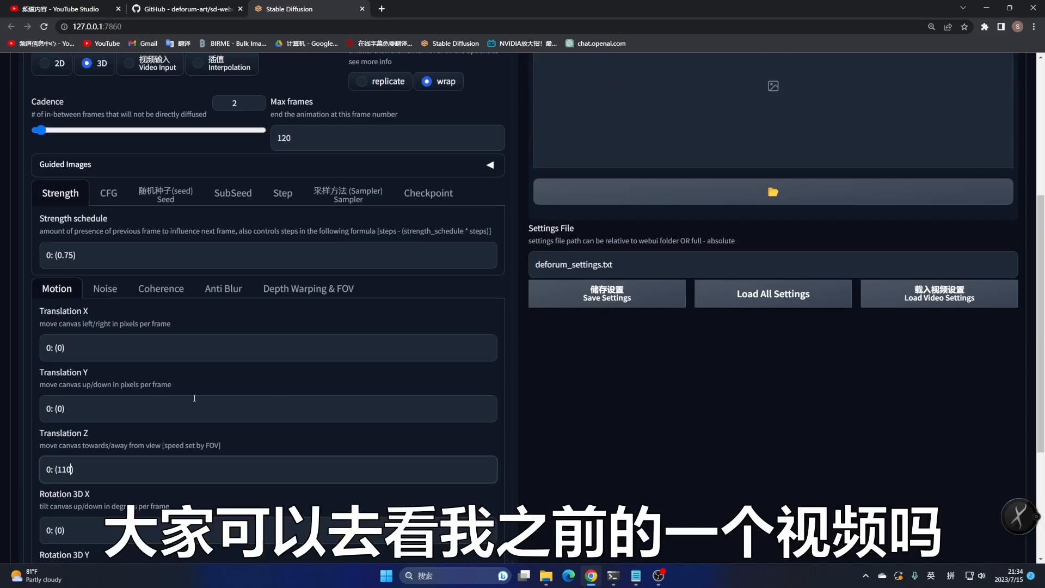
pyautogui.click(108, 192)
pyautogui.click(154, 193)
pyautogui.click(233, 193)
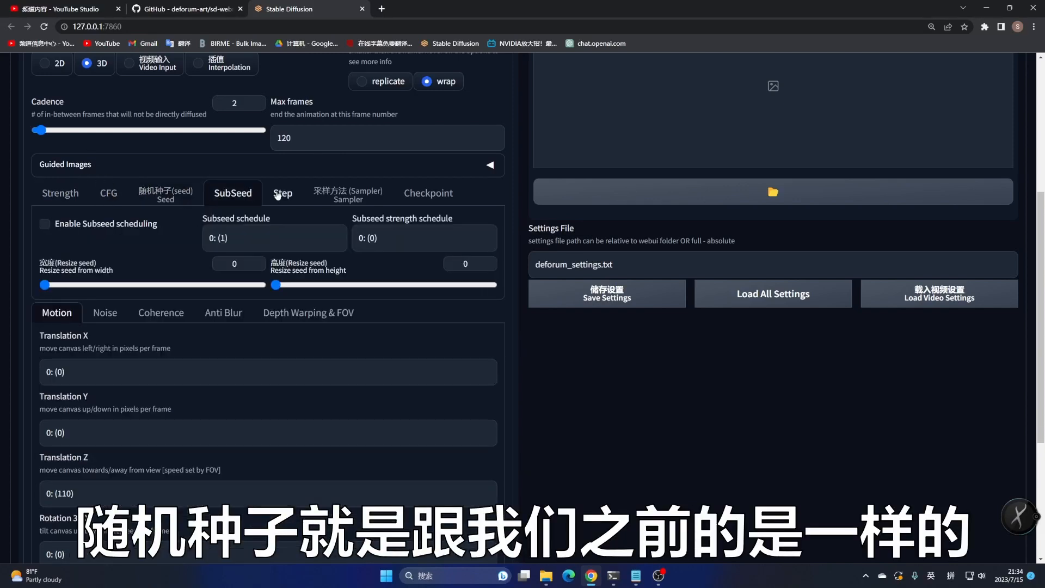
pyautogui.click(285, 195)
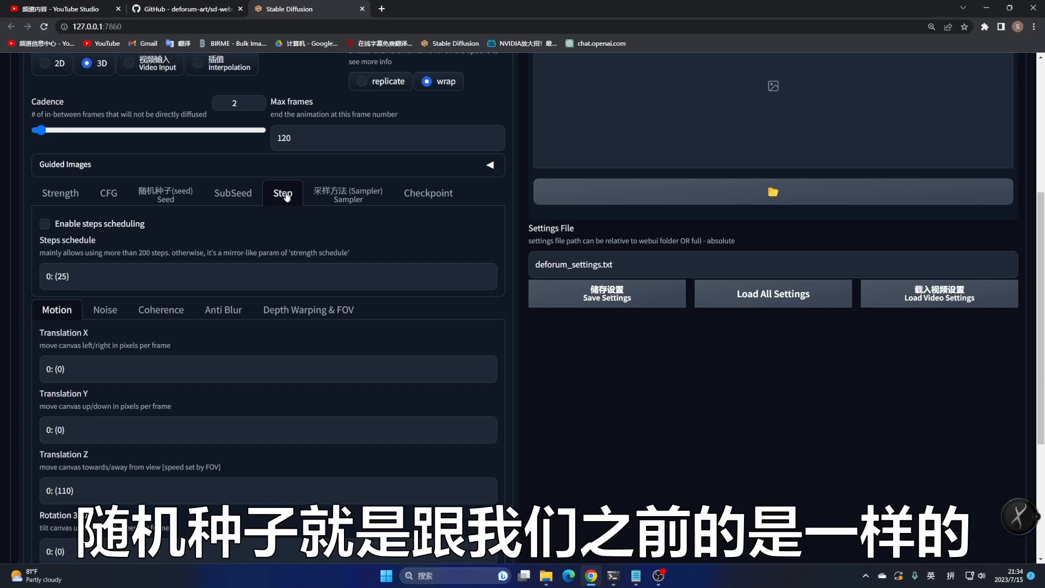
pyautogui.moveTo(51, 278); pyautogui.dragTo(67, 276)
pyautogui.click(78, 276)
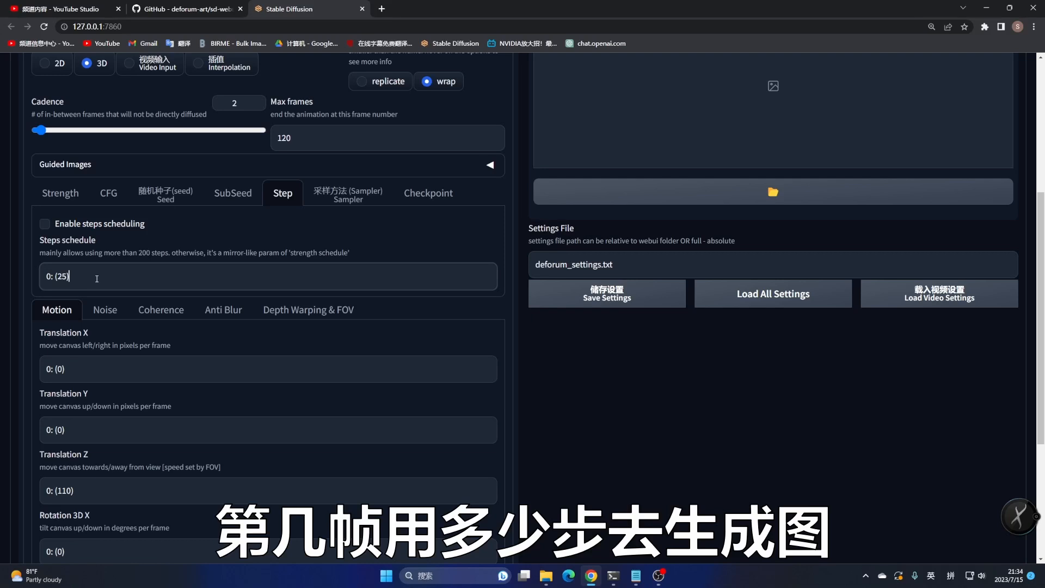
pyautogui.click(348, 194)
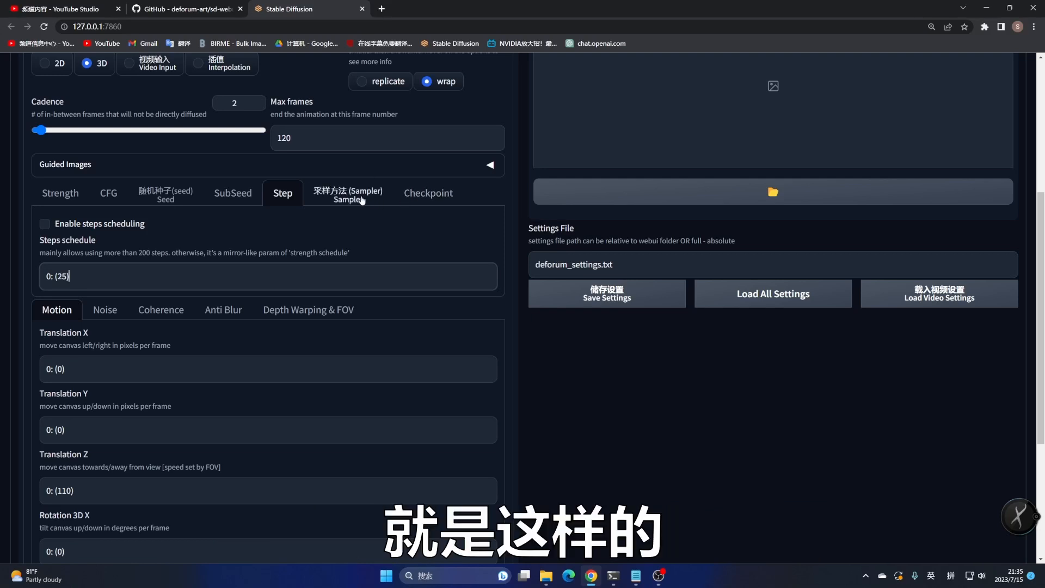
pyautogui.click(427, 196)
pyautogui.moveTo(46, 277); pyautogui.dragTo(225, 281)
pyautogui.click(90, 278)
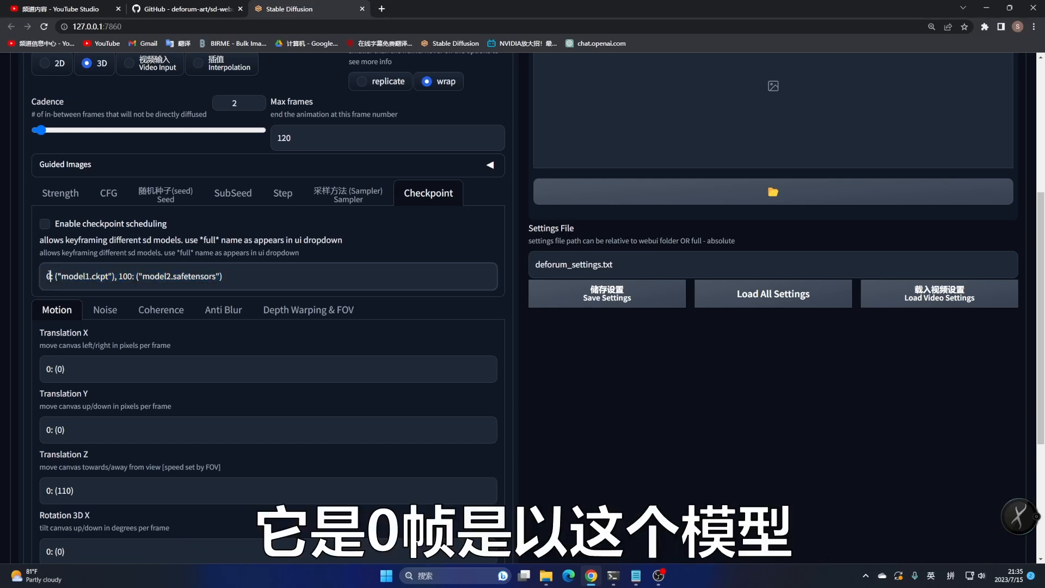
pyautogui.moveTo(68, 277); pyautogui.dragTo(191, 288)
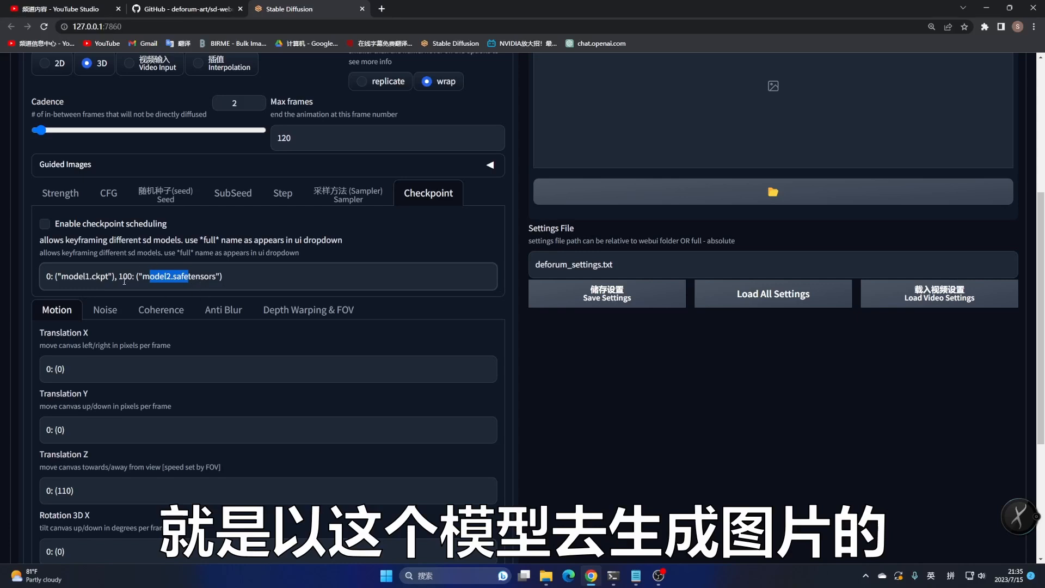
pyautogui.moveTo(240, 276); pyautogui.dragTo(117, 277)
pyautogui.click(246, 276)
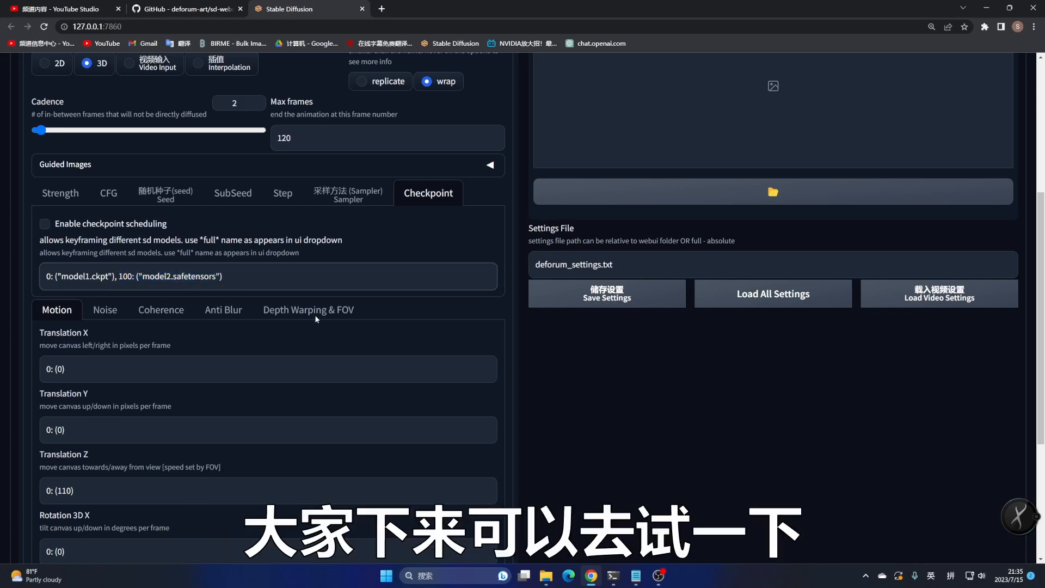
# Open the Prompts tab and examine the frame-keyed JSON prompt list
pyautogui.scroll(5, 217, 381)
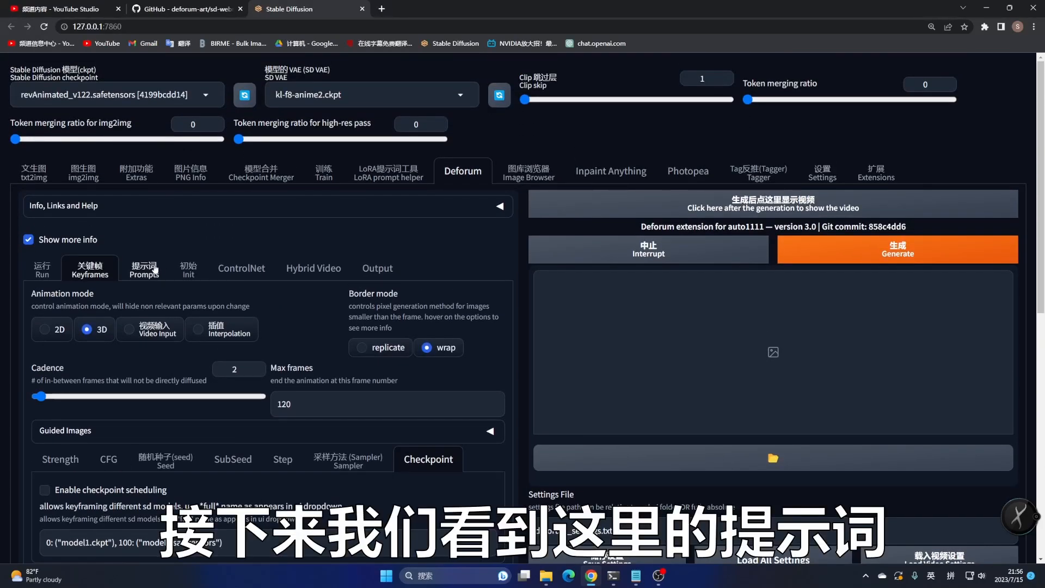
pyautogui.click(155, 269)
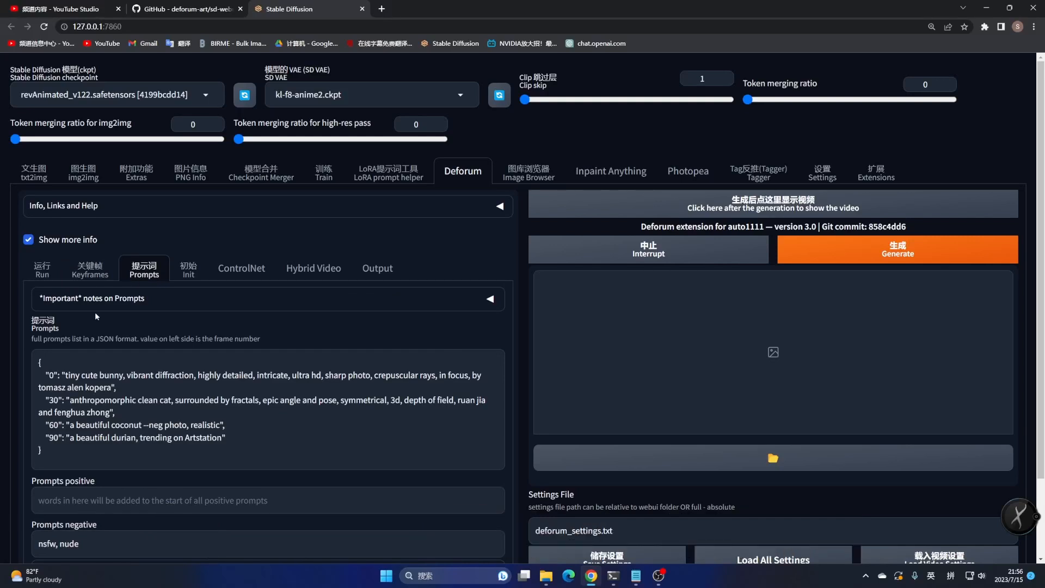
pyautogui.doubleClick(52, 376)
pyautogui.moveTo(65, 375); pyautogui.dragTo(112, 387)
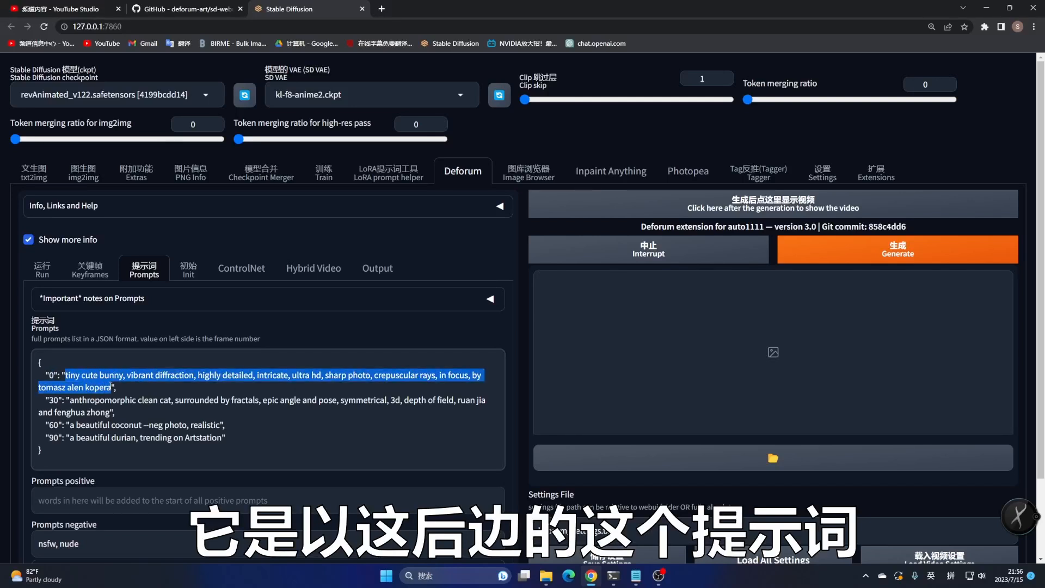
pyautogui.click(58, 402)
pyautogui.moveTo(69, 400); pyautogui.dragTo(109, 412)
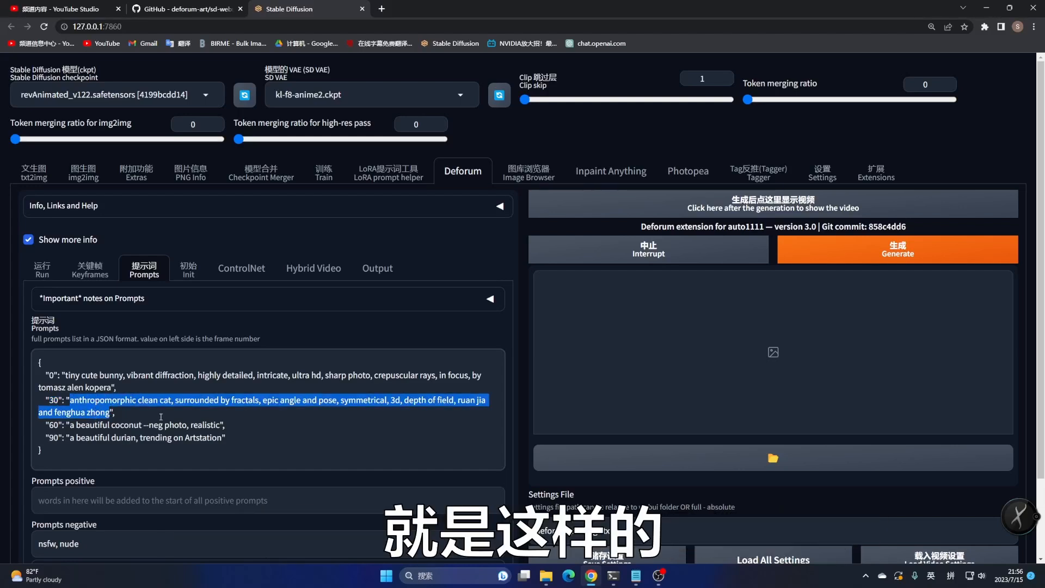
pyautogui.click(127, 438)
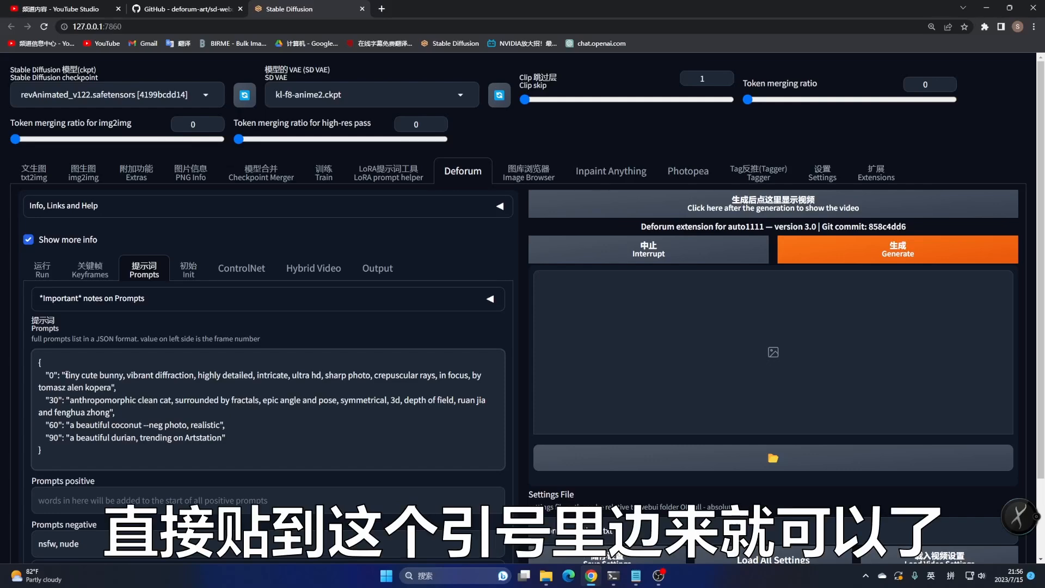
# Replace the frame 0 prompt text with the first prepared prompt copied from the text file
pyautogui.moveTo(65, 375); pyautogui.dragTo(111, 387)
pyautogui.click(103, 404)
pyautogui.click(637, 576)
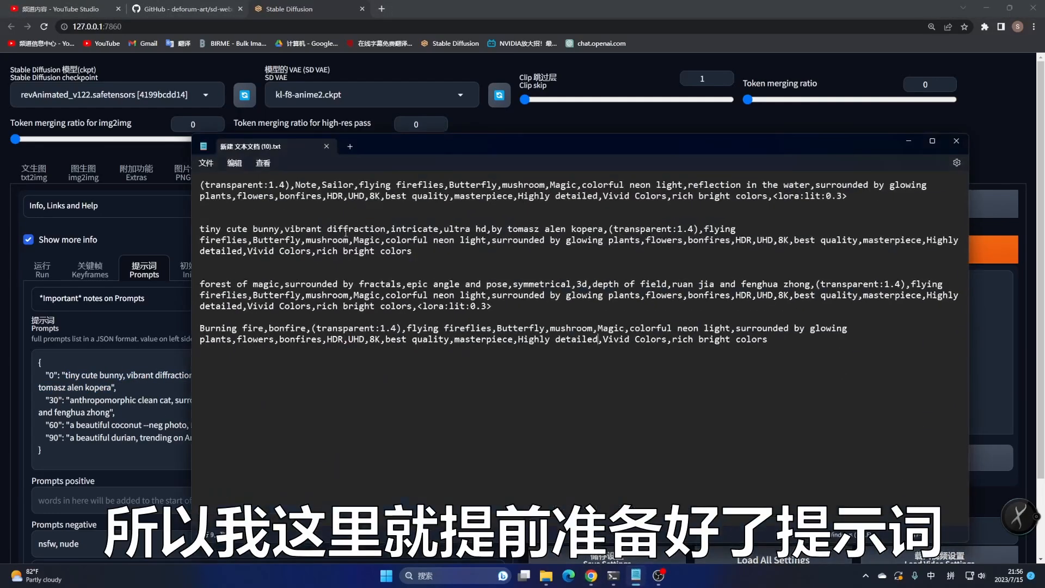
pyautogui.moveTo(201, 185); pyautogui.dragTo(849, 199)
pyautogui.hotkey('ctrl', 'c')
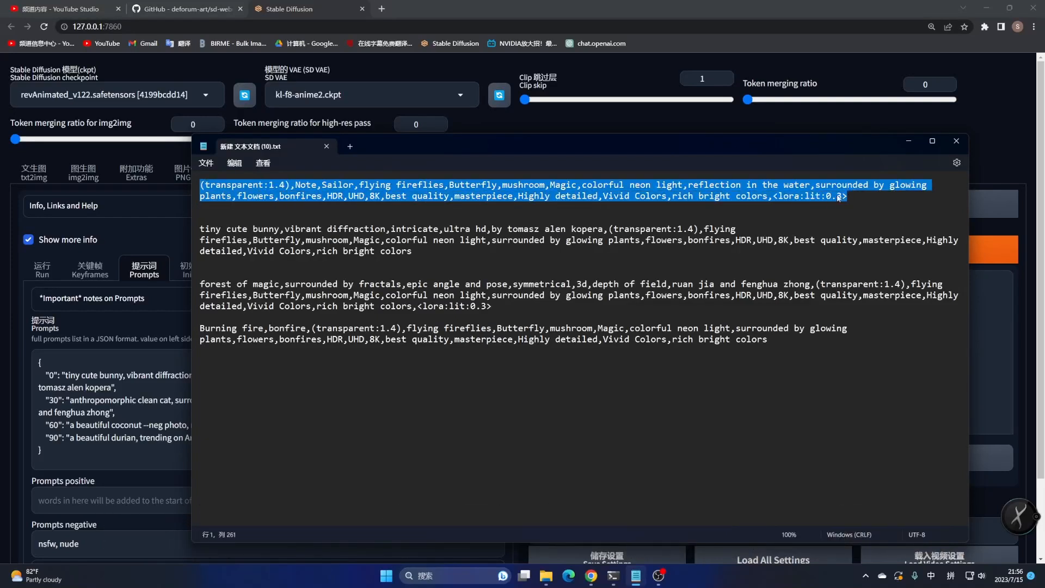
pyautogui.click(65, 375)
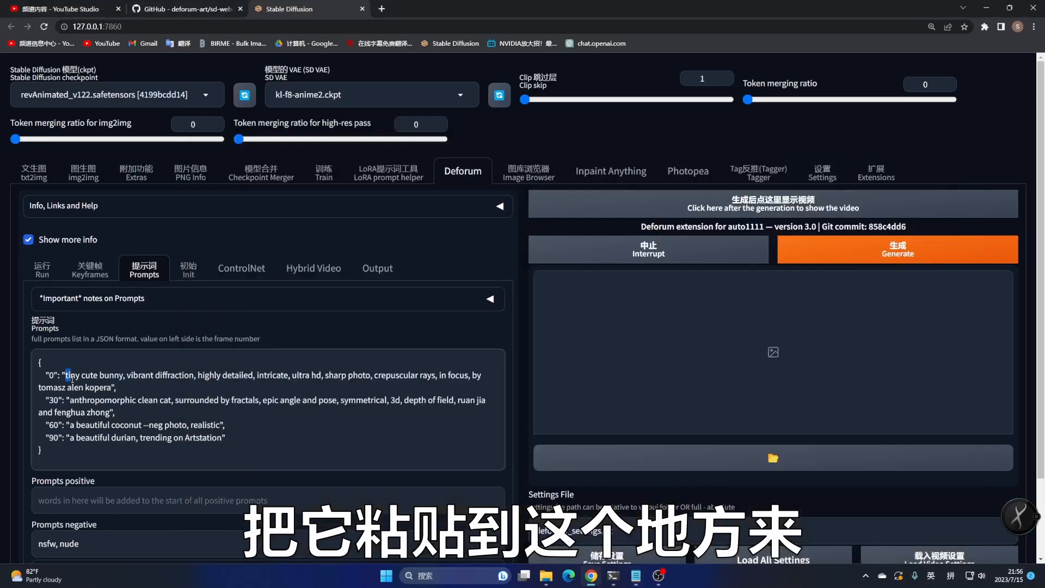
pyautogui.moveTo(66, 375); pyautogui.dragTo(112, 388)
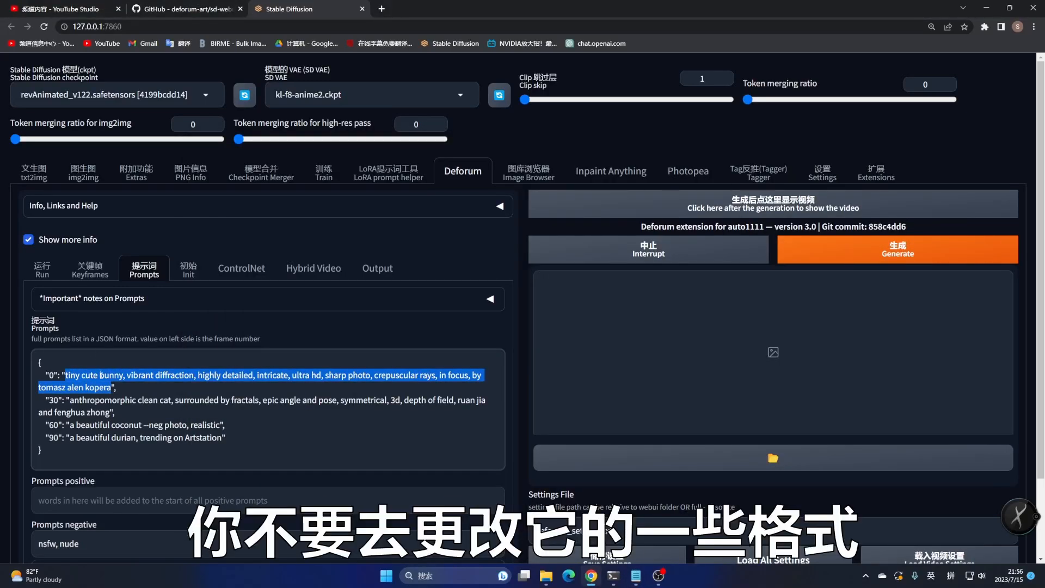
pyautogui.hotkey('ctrl', 'v')
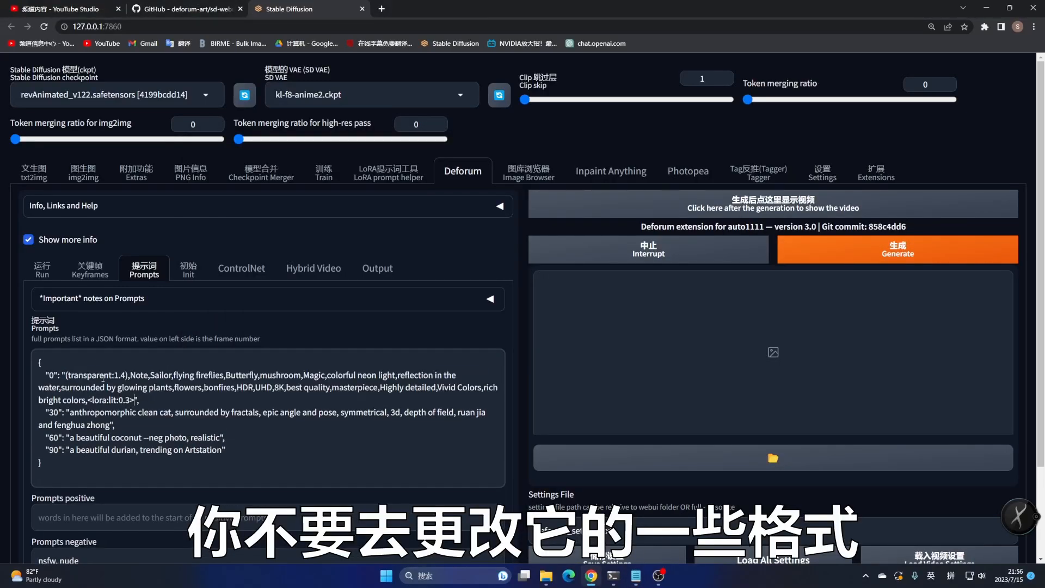
# Replace the frame 30 prompt text with the second prepared prompt from the text file
pyautogui.click(635, 576)
pyautogui.moveTo(199, 228); pyautogui.dragTo(400, 253)
pyautogui.hotkey('ctrl', 'c')
pyautogui.click(71, 434)
pyautogui.moveTo(69, 412); pyautogui.dragTo(110, 425)
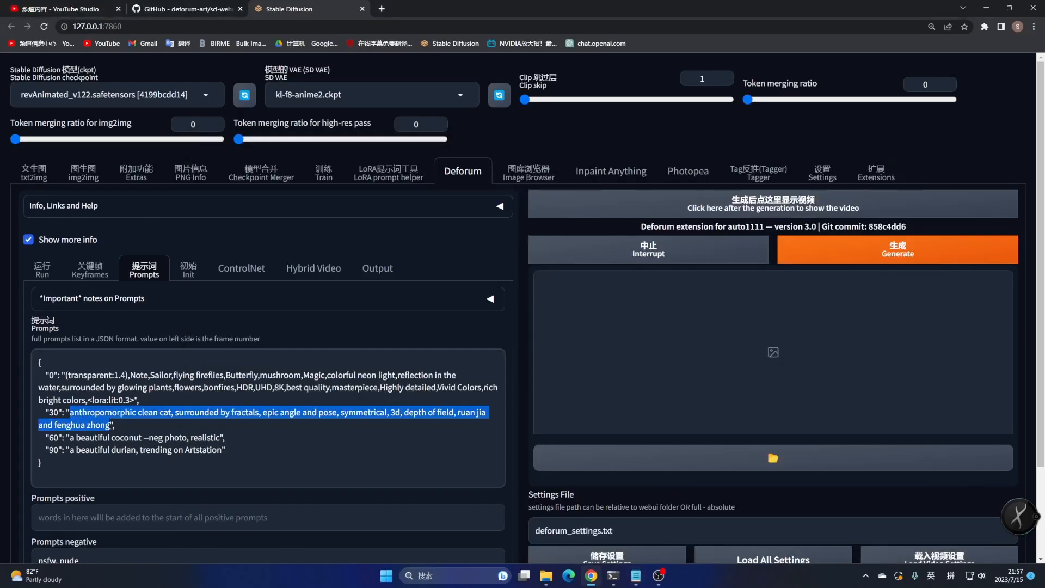
pyautogui.hotkey('ctrl', 'v')
# Replace the frame 60 prompt text with the third prepared prompt from the text file
pyautogui.click(636, 576)
pyautogui.moveTo(200, 283); pyautogui.dragTo(493, 305)
pyautogui.click(79, 450)
pyautogui.moveTo(69, 449); pyautogui.dragTo(222, 450)
pyautogui.write('forest of magic,surrounded by fractals,epic angle and pose,symmetrical,3d,depth of field,ruan jia and fenghua zhong,(transparent:1.4),flying fireflies,Butterfly,mushroom,Magic,colorful neon light,surrounded by glowing plants,flowers,bonfires,HDR,UHD,8K,best quality,masterpiece,Highly detailed,Vivid Colors,rich bright colors,<lora:lit:0.3>')
# Replace the frame 90 prompt text with the fourth prepared prompt from the text file
pyautogui.click(636, 576)
pyautogui.moveTo(204, 328)
pyautogui.mouseDown()
pyautogui.moveTo(676, 341)
pyautogui.moveTo(670, 349)
pyautogui.mouseUp()
pyautogui.hotkey('ctrl', 'c')
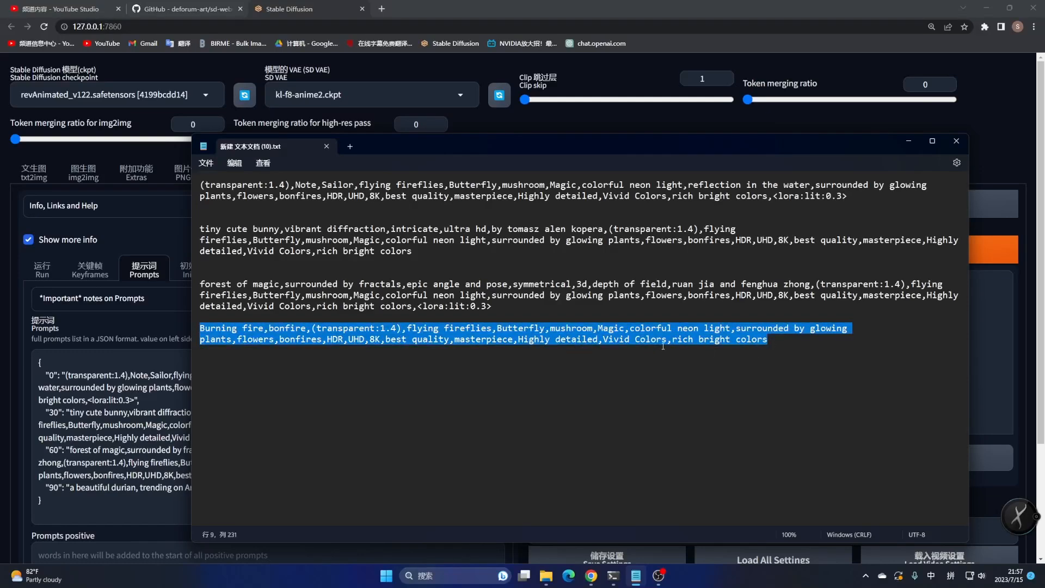
pyautogui.moveTo(72, 490); pyautogui.dragTo(224, 488)
pyautogui.hotkey('ctrl', 'v')
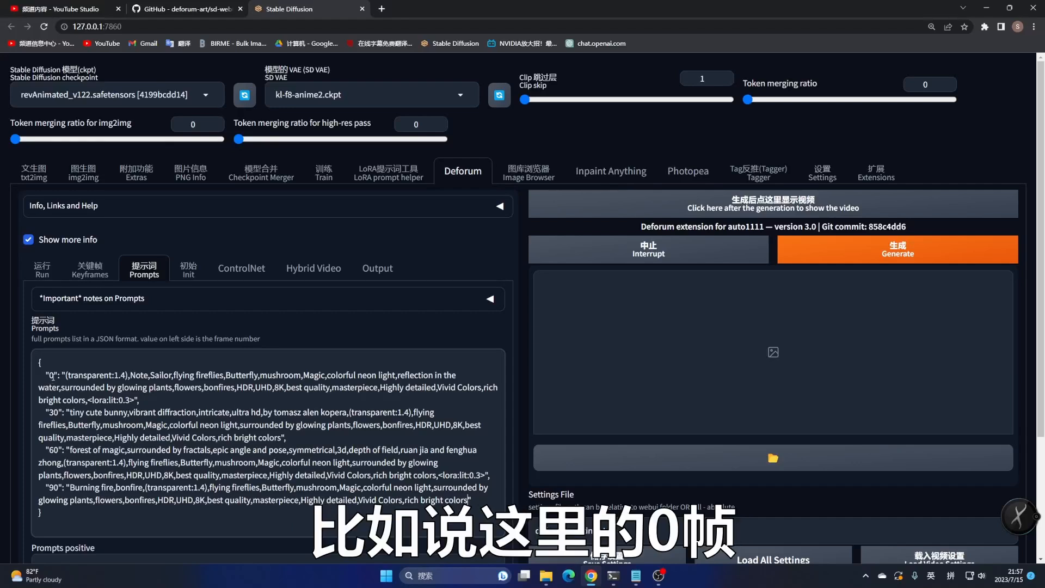
# Examine the frame numbers and the shared elements across the keyframe prompts
pyautogui.moveTo(78, 375); pyautogui.dragTo(105, 387)
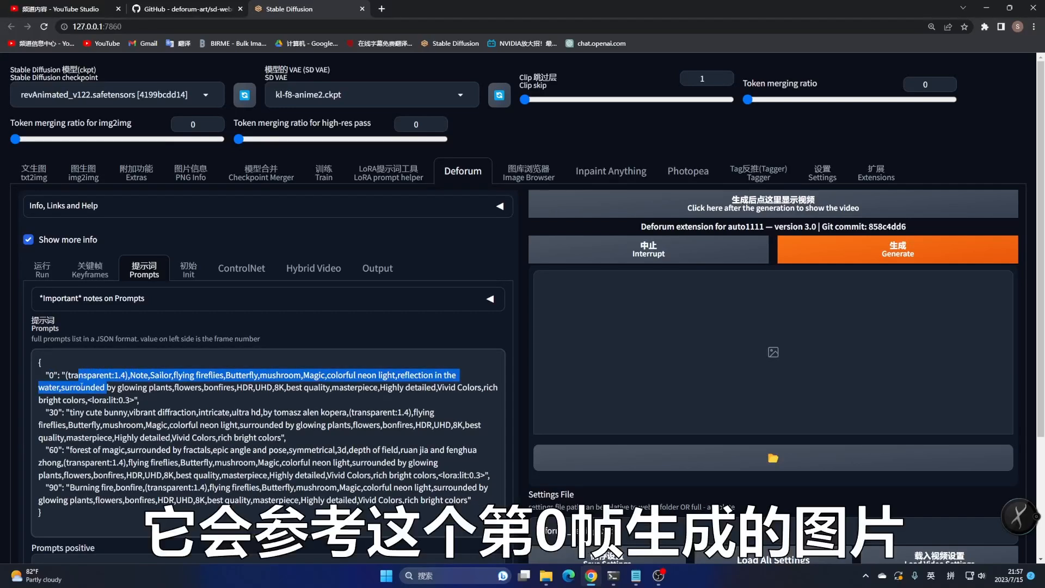
pyautogui.doubleClick(51, 375)
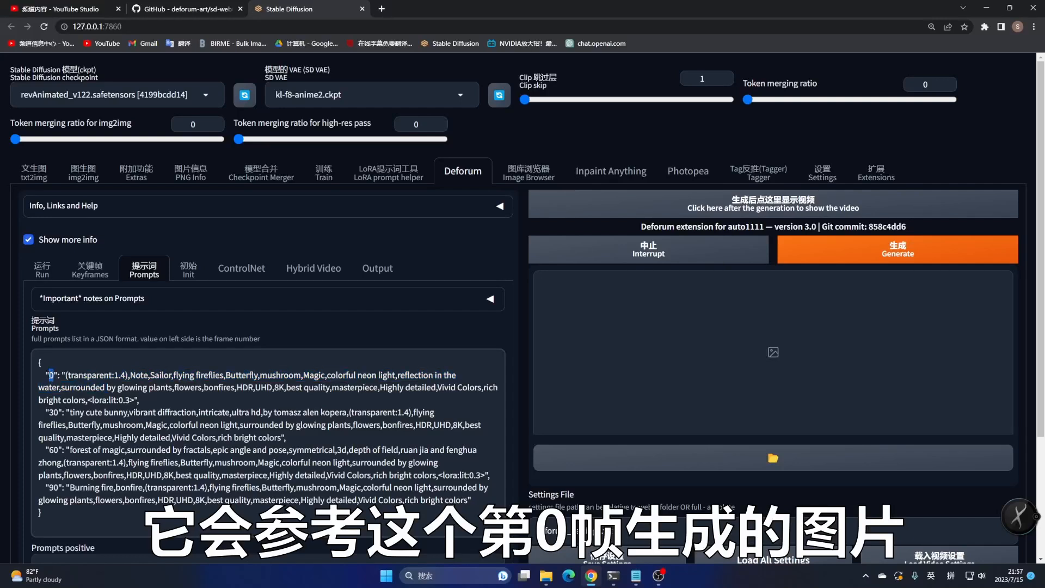
pyautogui.doubleClick(53, 412)
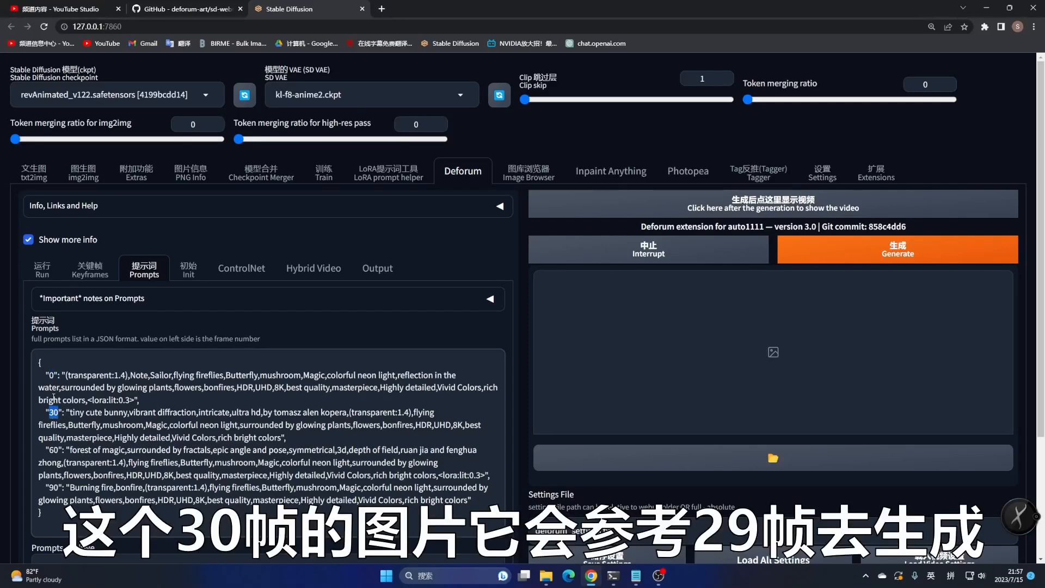
pyautogui.moveTo(161, 375)
pyautogui.mouseDown()
pyautogui.moveTo(174, 375)
pyautogui.moveTo(178, 412)
pyautogui.moveTo(197, 425)
pyautogui.mouseUp()
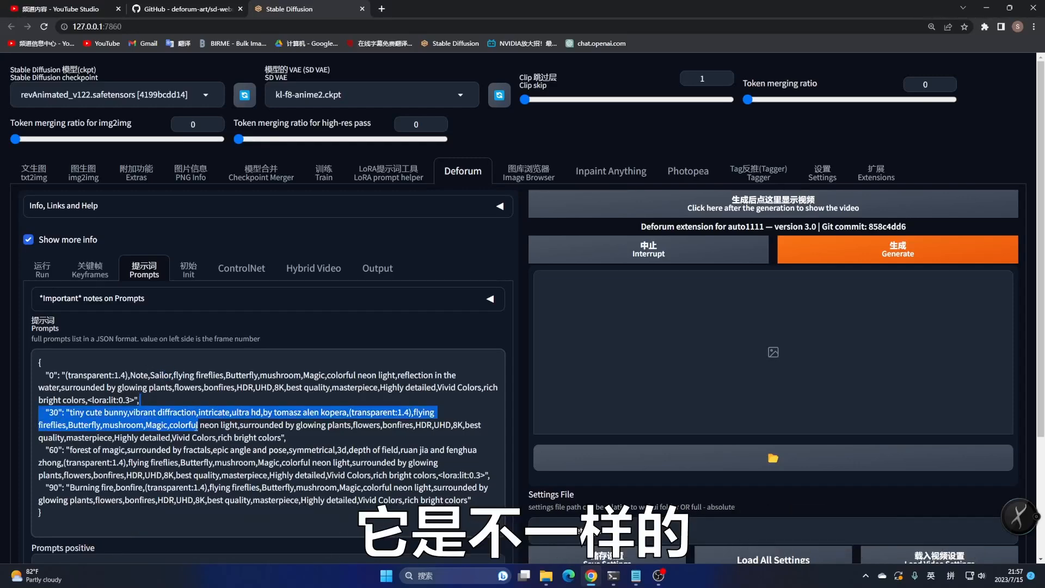
pyautogui.click(197, 425)
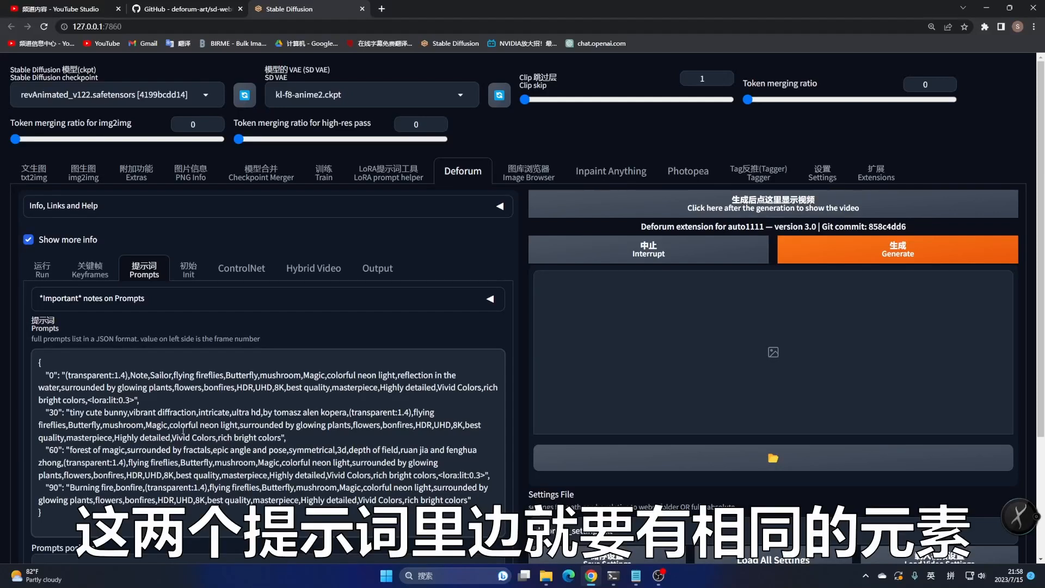
pyautogui.moveTo(174, 375)
pyautogui.mouseDown()
pyautogui.moveTo(135, 400)
pyautogui.moveTo(90, 413)
pyautogui.moveTo(88, 401)
pyautogui.mouseUp()
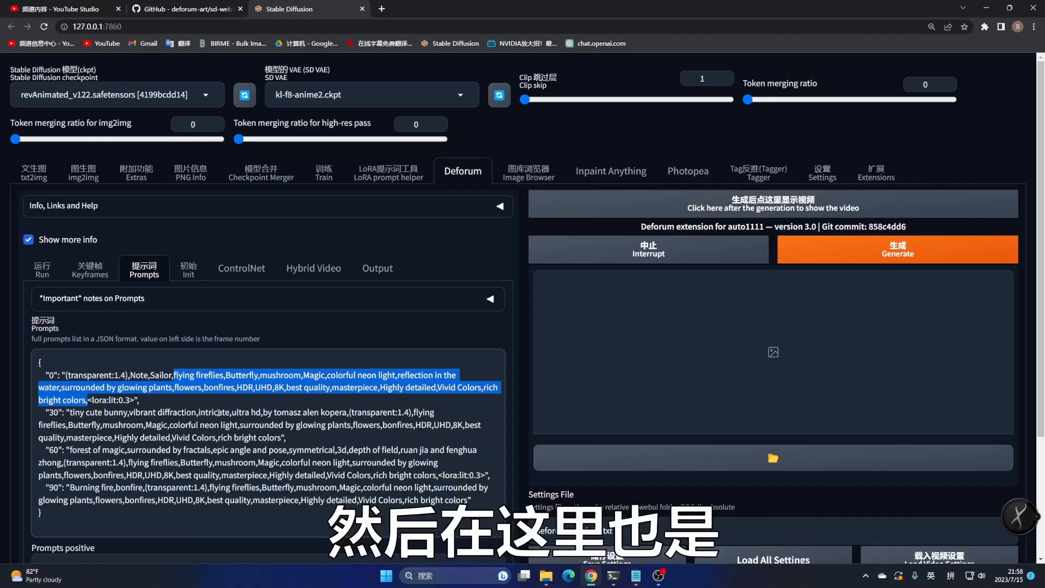
pyautogui.moveTo(418, 412); pyautogui.dragTo(287, 434)
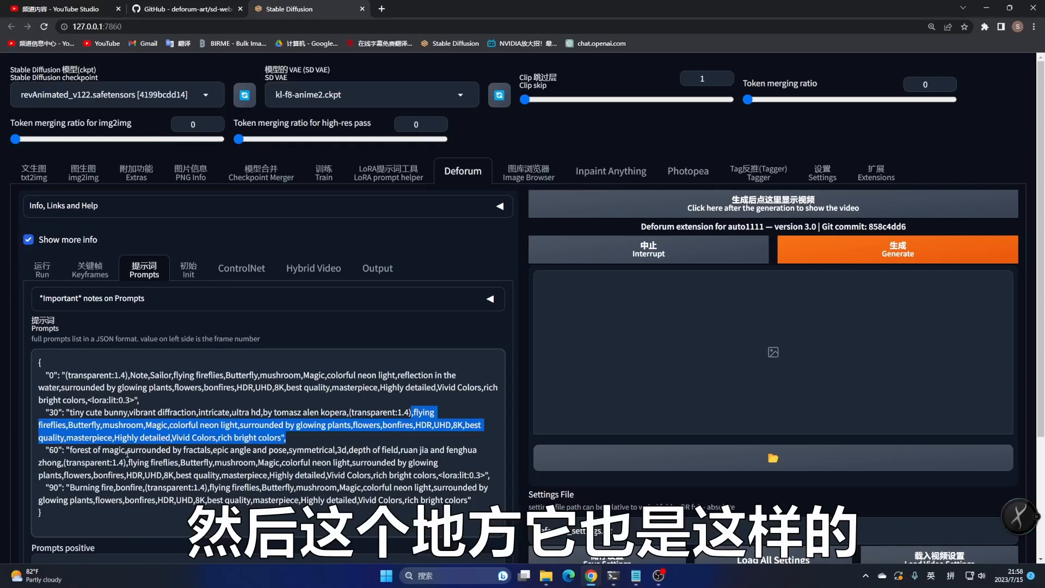
pyautogui.moveTo(126, 462); pyautogui.dragTo(326, 476)
pyautogui.moveTo(101, 487); pyautogui.dragTo(249, 500)
pyautogui.click(240, 517)
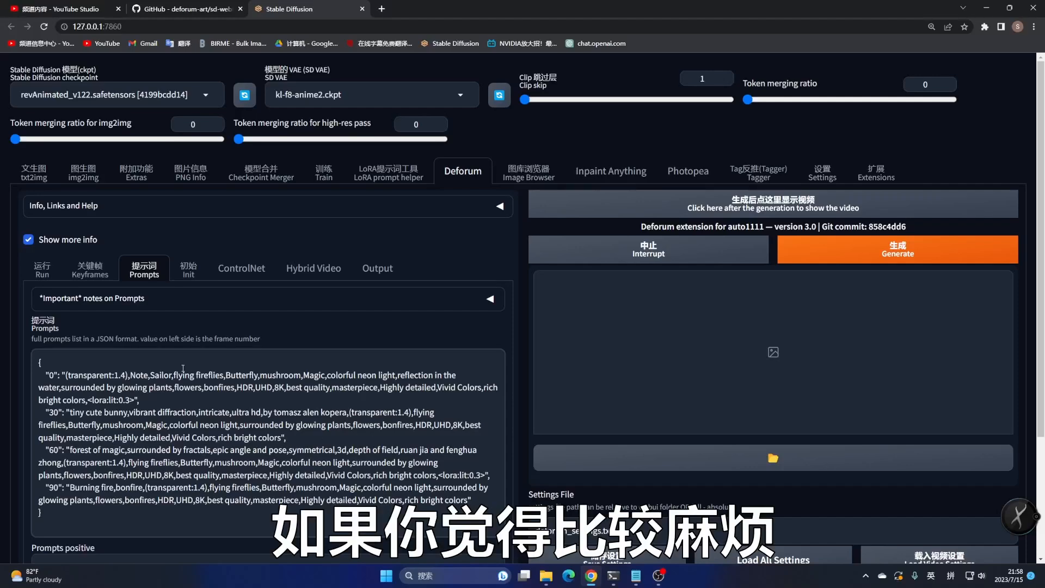
pyautogui.moveTo(175, 374); pyautogui.dragTo(199, 386)
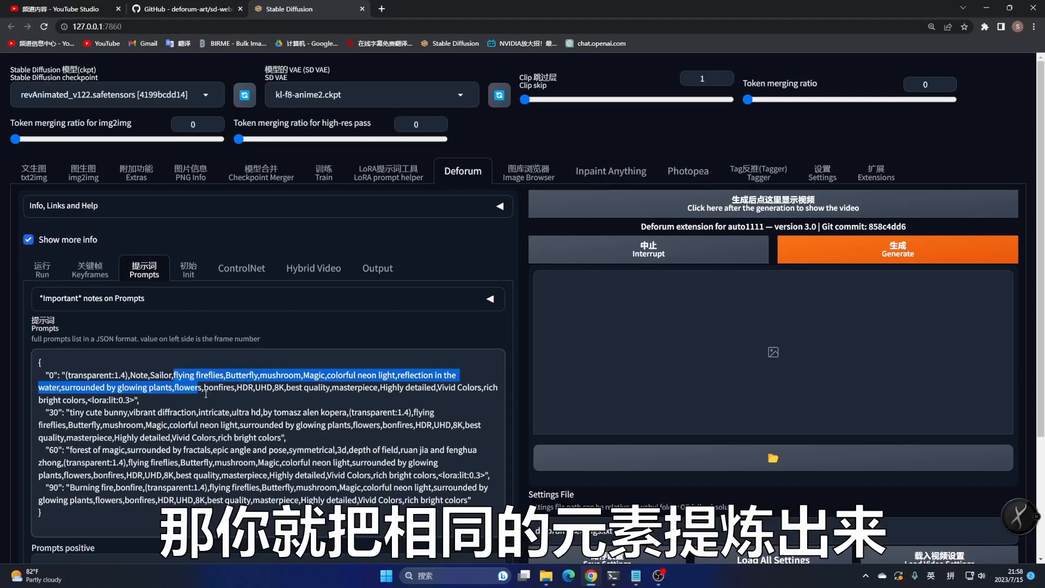
pyautogui.scroll(-3, 71, 428)
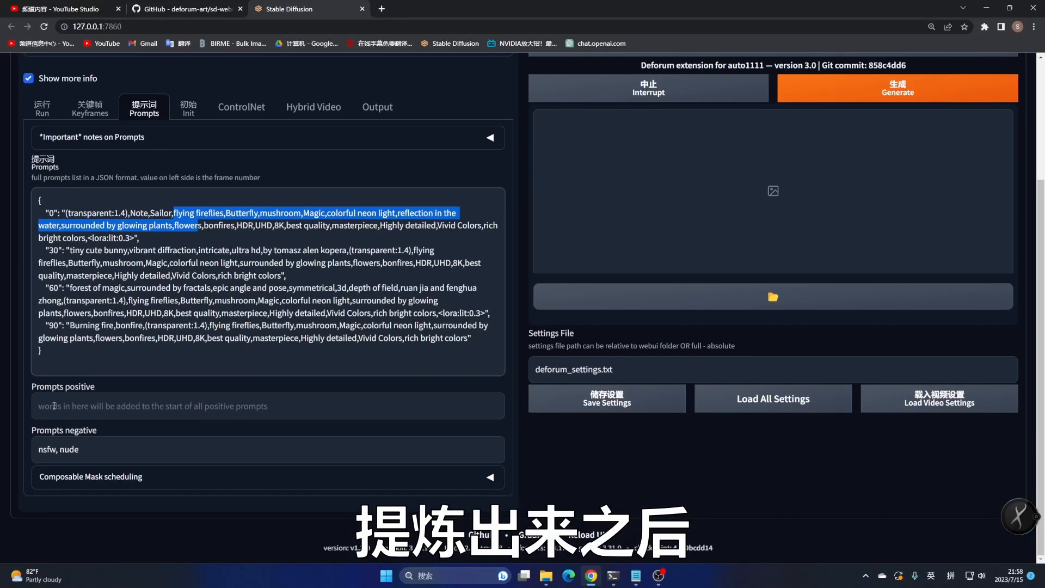
# Replace the Deforum negative prompt with the txt2img negative prompt 'bad-artist-anime EasyNegative'
pyautogui.click(50, 404)
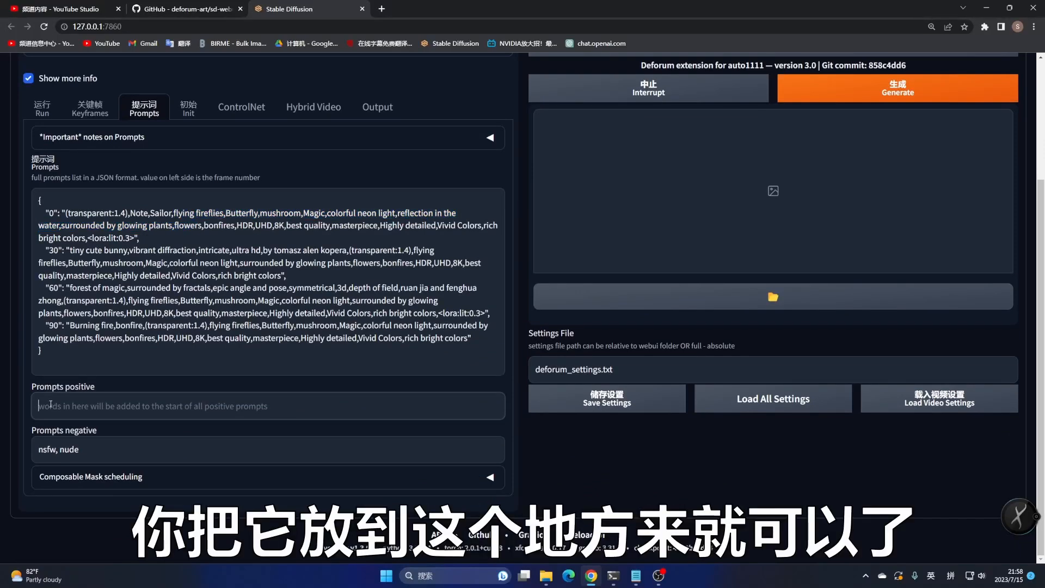
pyautogui.tripleClick(37, 447)
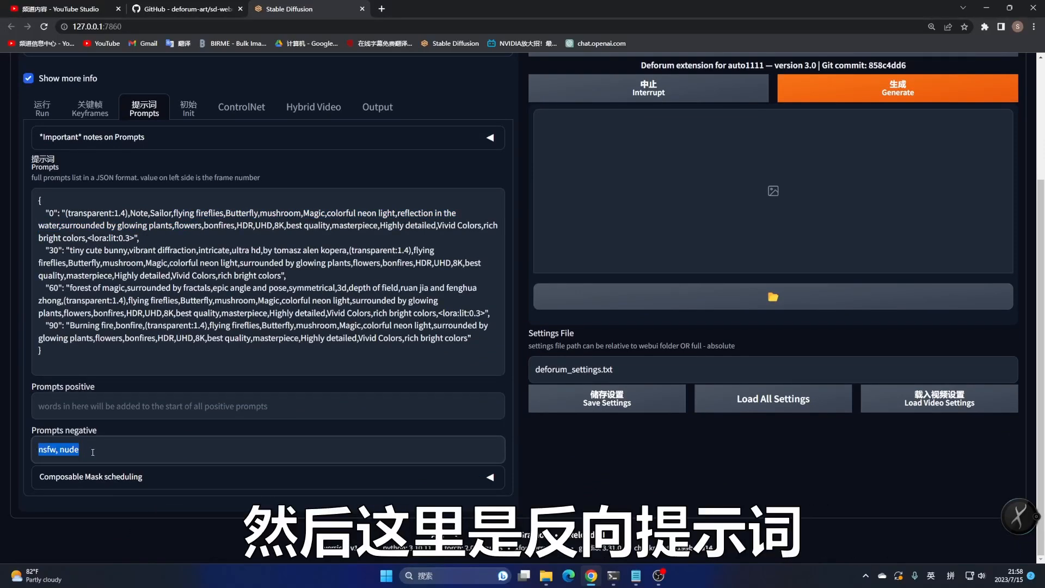
pyautogui.scroll(3, 44, 180)
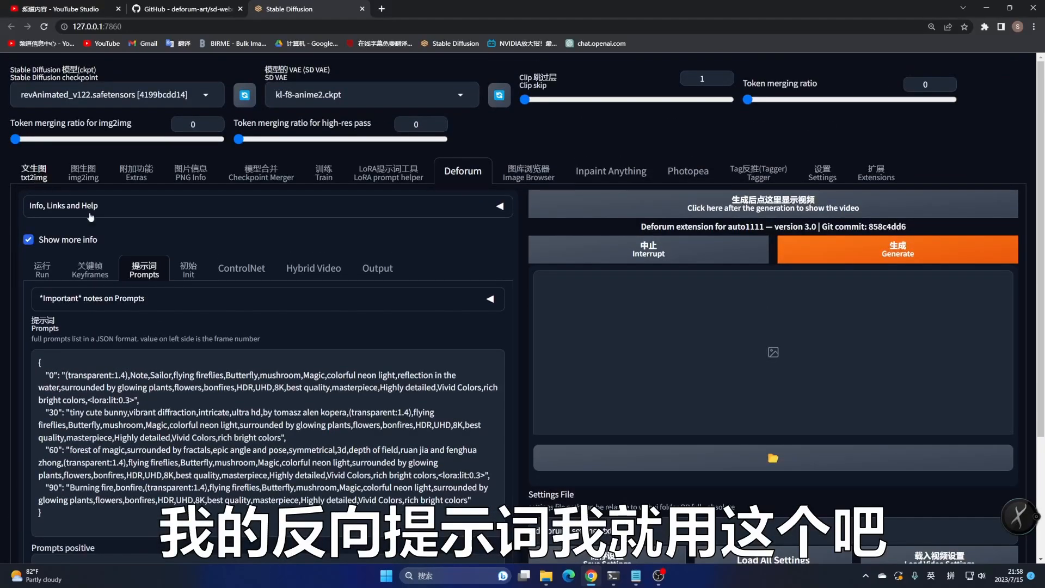
pyautogui.click(33, 173)
pyautogui.scroll(-3, 140, 264)
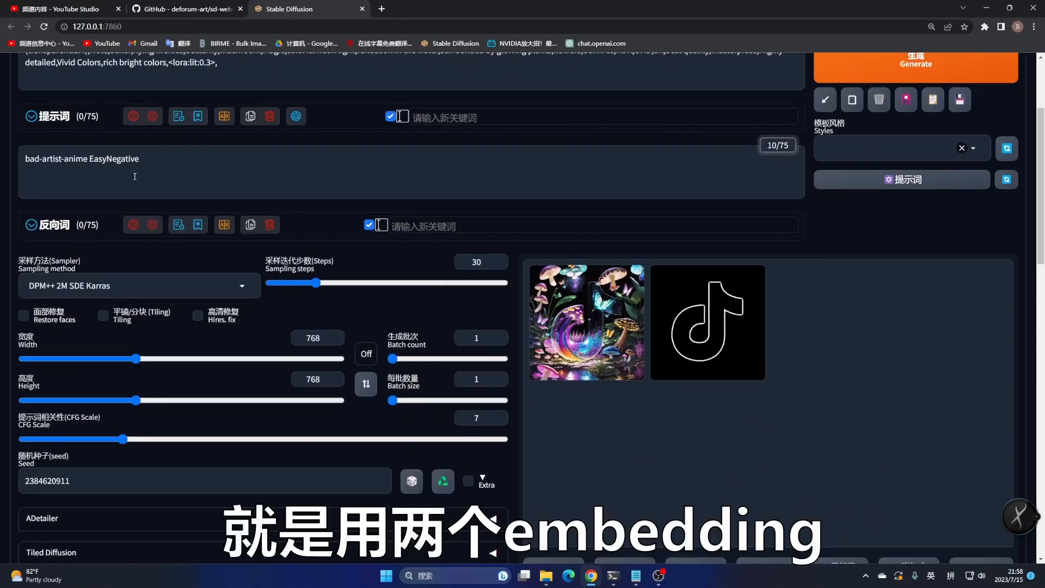
pyautogui.moveTo(59, 165); pyautogui.dragTo(22, 166)
pyautogui.hotkey('ctrl', 'c')
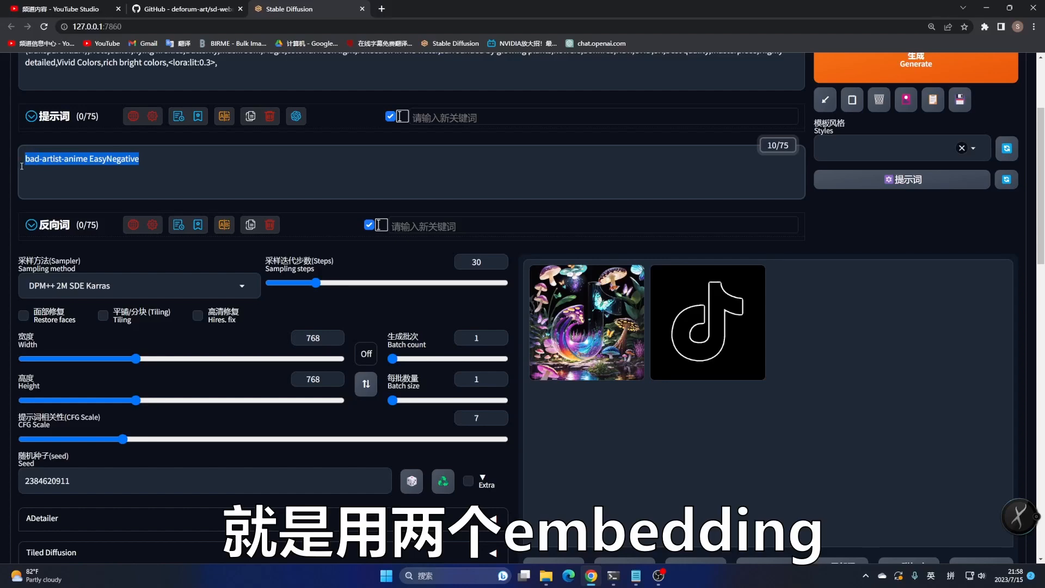
pyautogui.scroll(3, 430, 185)
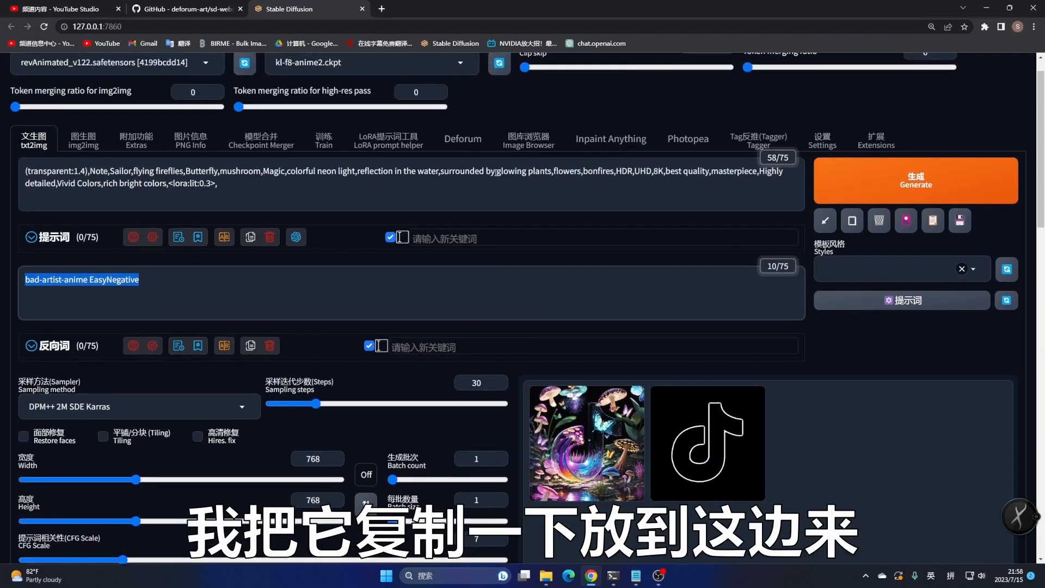
pyautogui.click(456, 173)
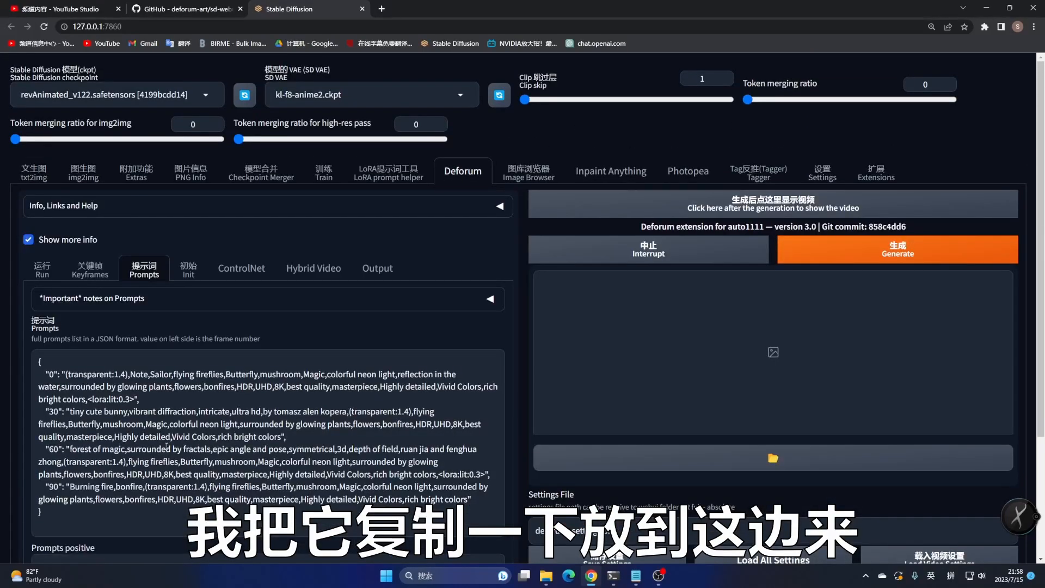
pyautogui.scroll(-3, 156, 450)
pyautogui.moveTo(98, 451); pyautogui.dragTo(17, 449)
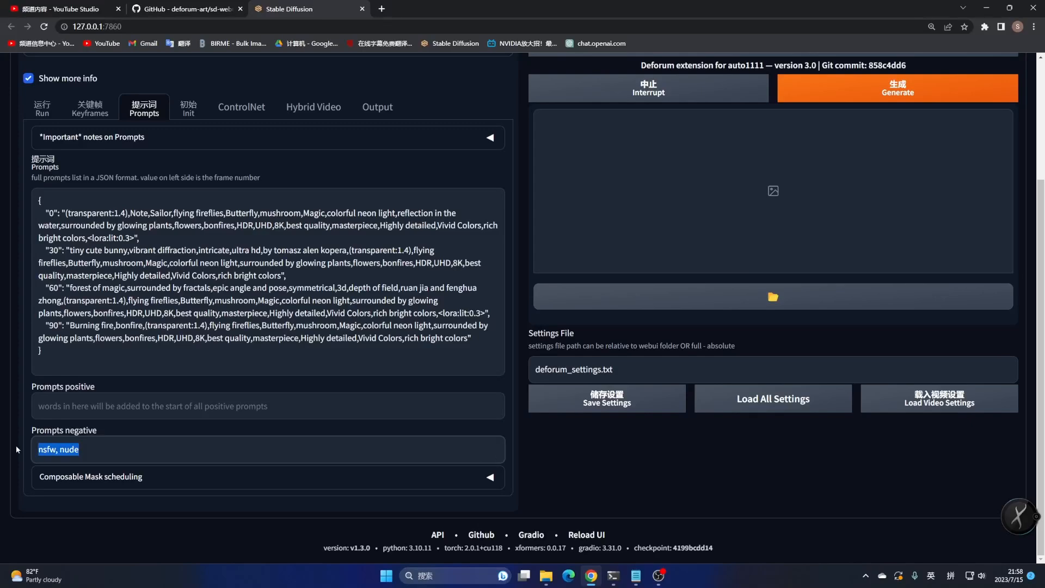
pyautogui.hotkey('ctrl', 'v')
pyautogui.scroll(3, 570, 450)
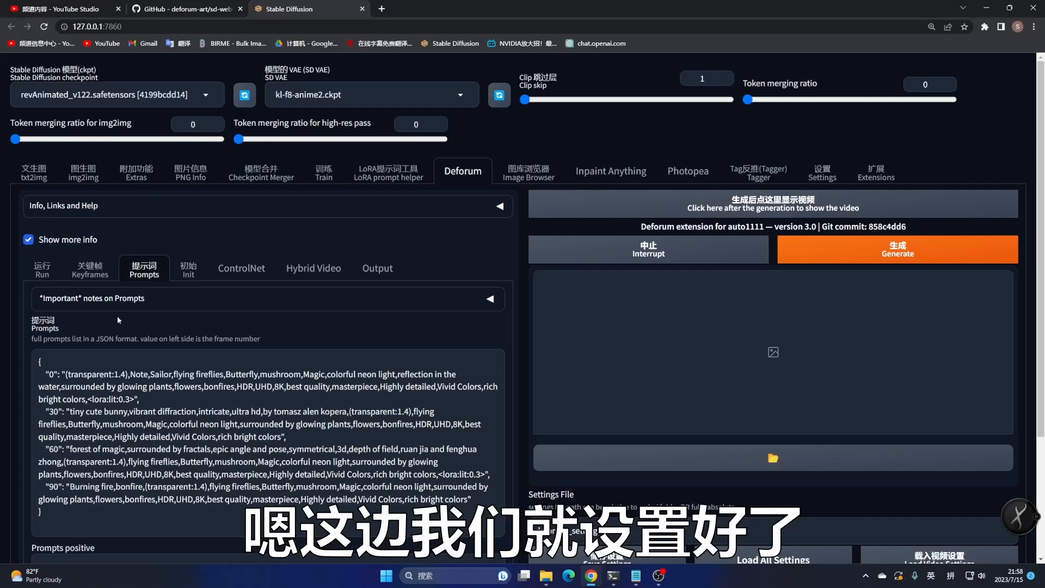
# Enable Use init in the Deforum image init settings
pyautogui.click(189, 269)
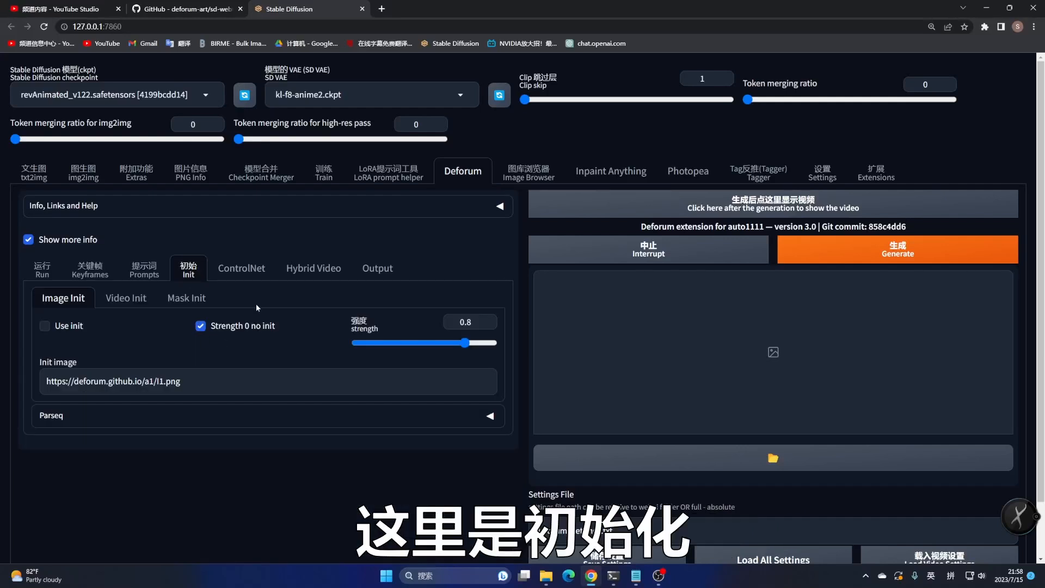
pyautogui.click(45, 326)
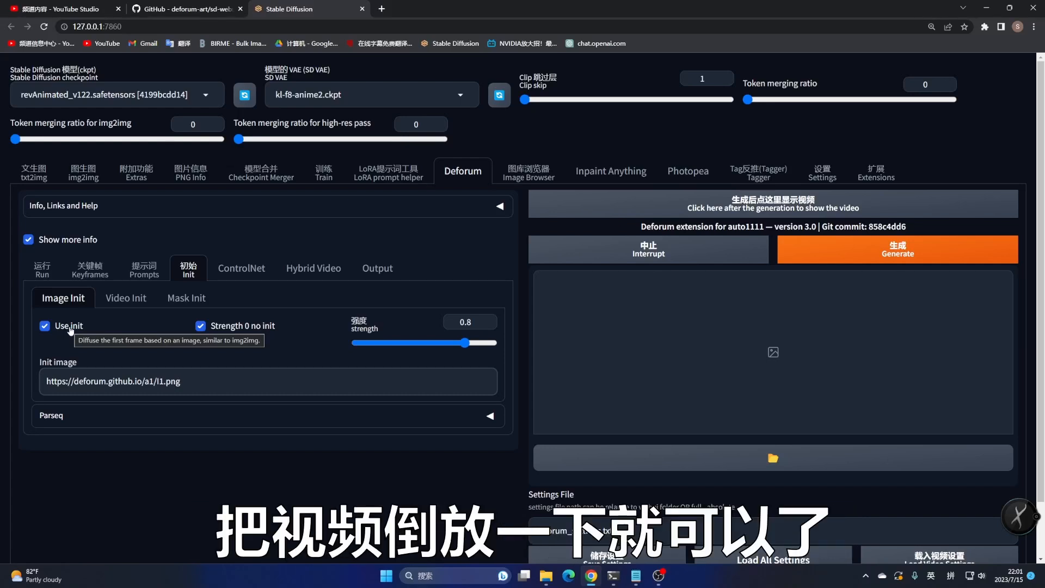
pyautogui.moveTo(180, 381); pyautogui.dragTo(43, 388)
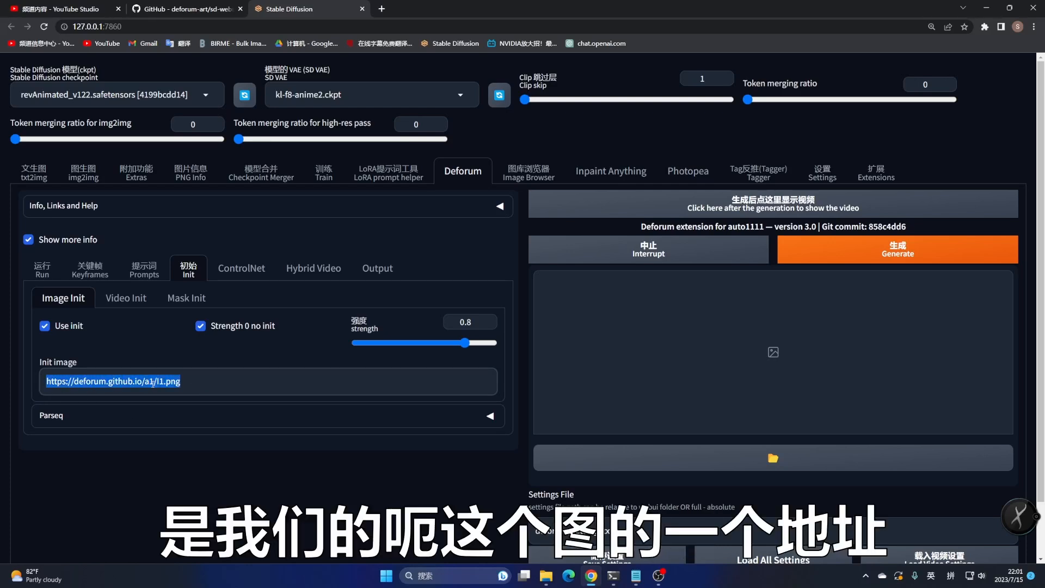
pyautogui.click(364, 439)
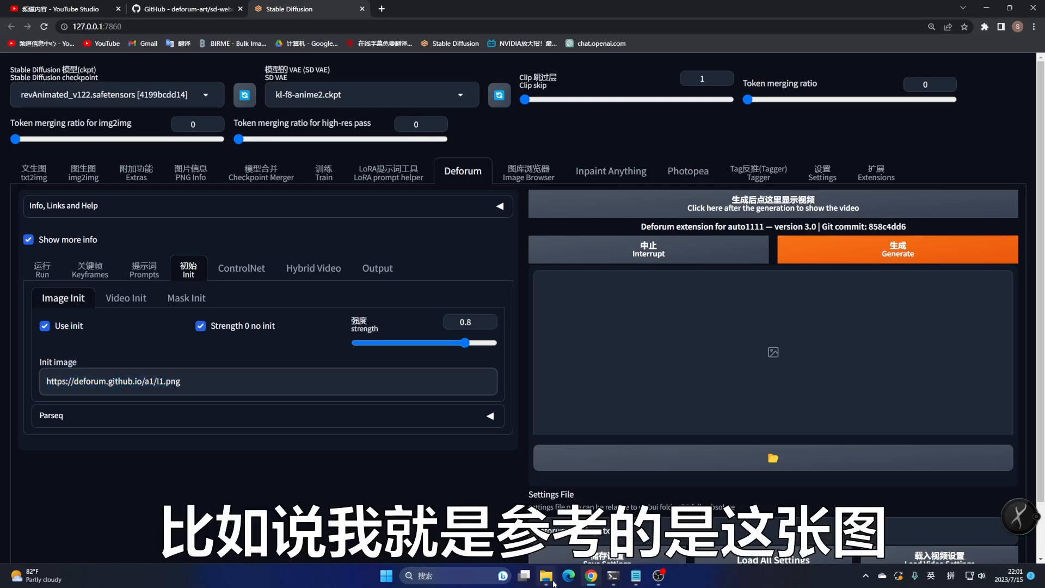
# Copy the file path of 1.png from the D:\Workspace\AI folder in File Explorer
pyautogui.click(546, 576)
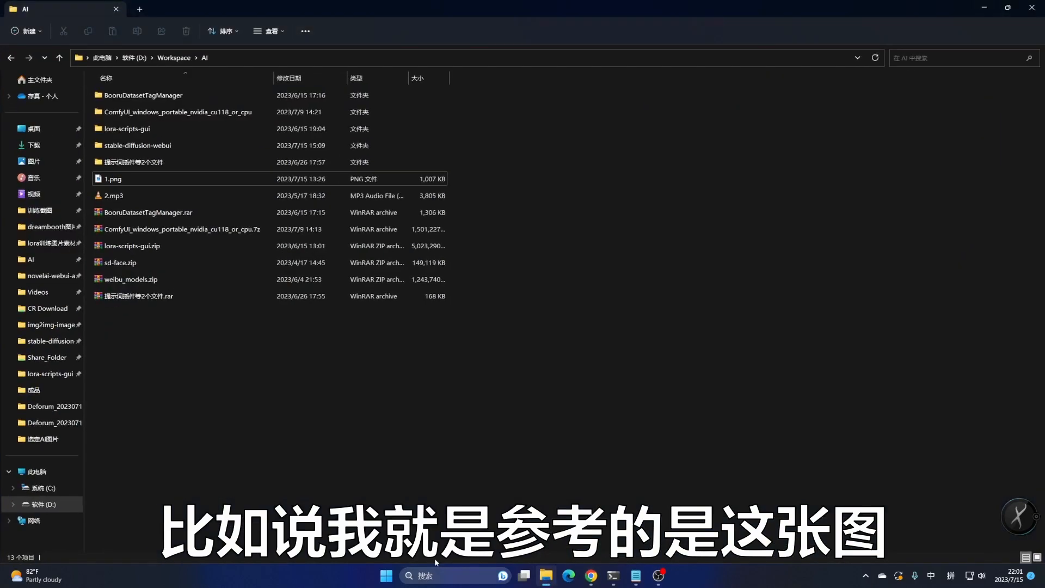
pyautogui.click(112, 182)
pyautogui.rightClick(113, 181)
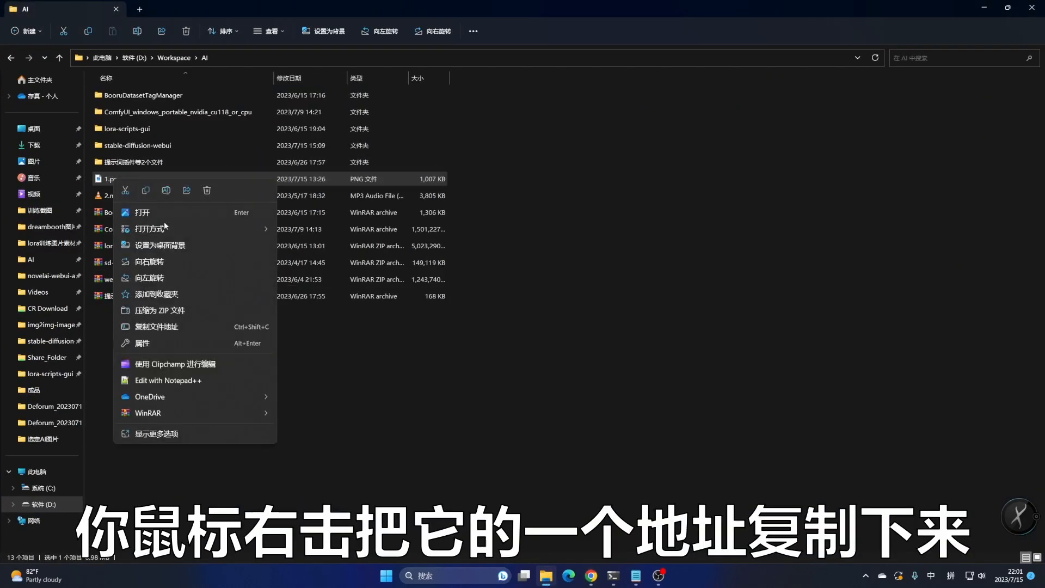
pyautogui.click(144, 328)
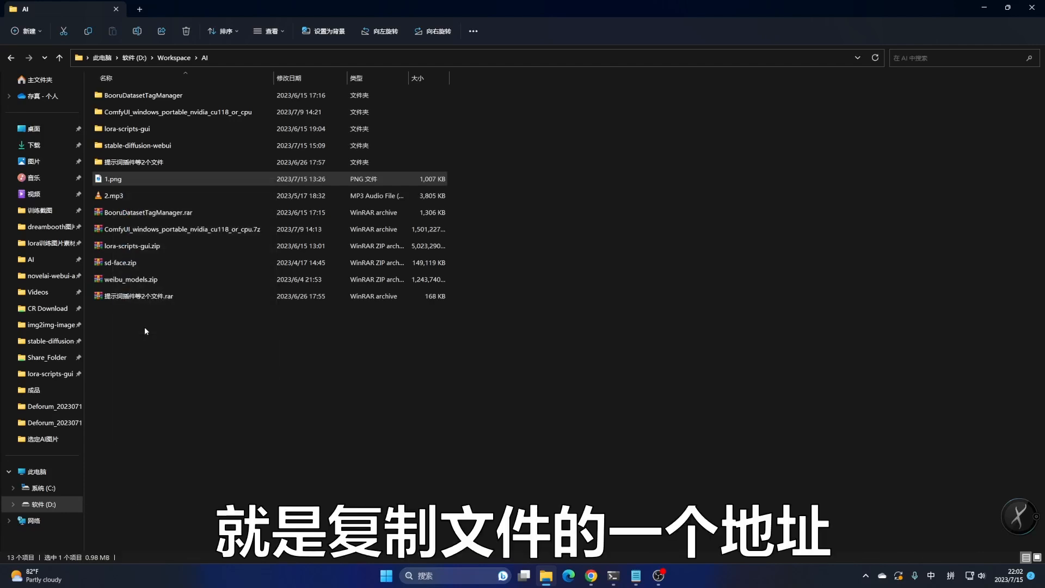
pyautogui.click(984, 8)
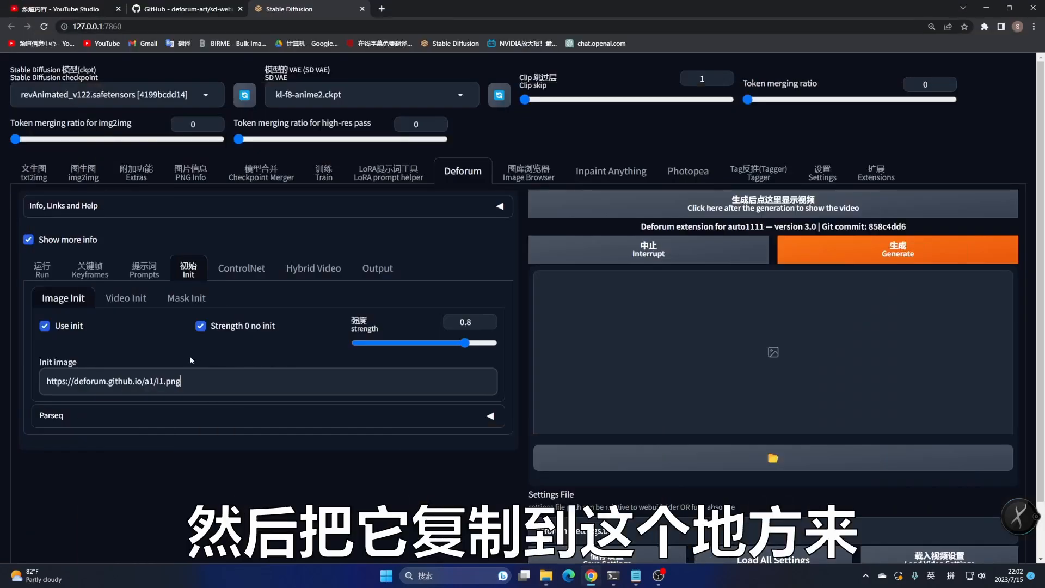
# Set the init image path to D:\Workspace\AI\1.png
pyautogui.moveTo(192, 381); pyautogui.dragTo(35, 382)
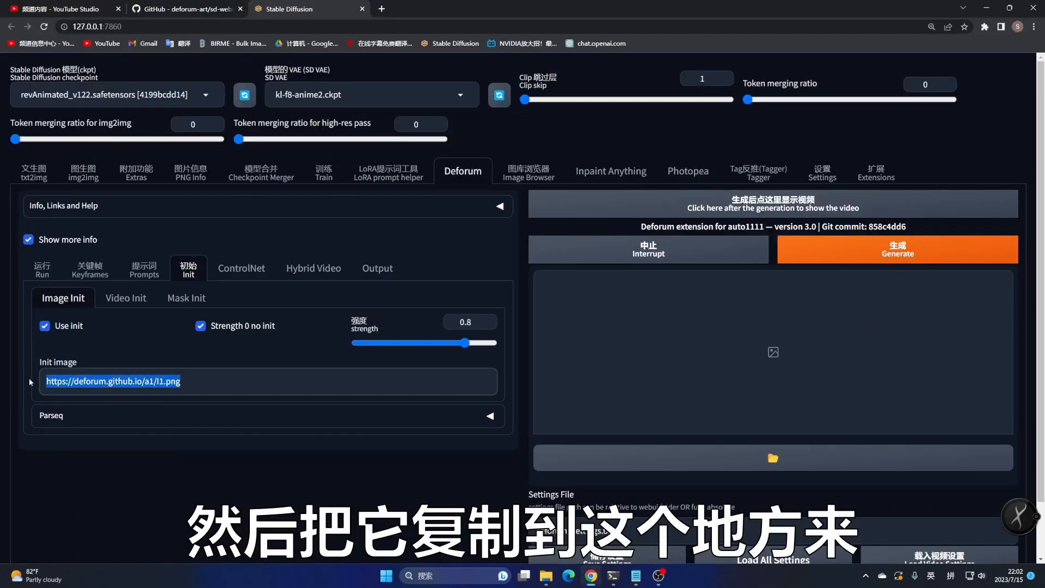
pyautogui.hotkey('ctrl', 'v')
pyautogui.press('Home')
pyautogui.press('Delete')
pyautogui.click(153, 381)
pyautogui.press('BackSpace')
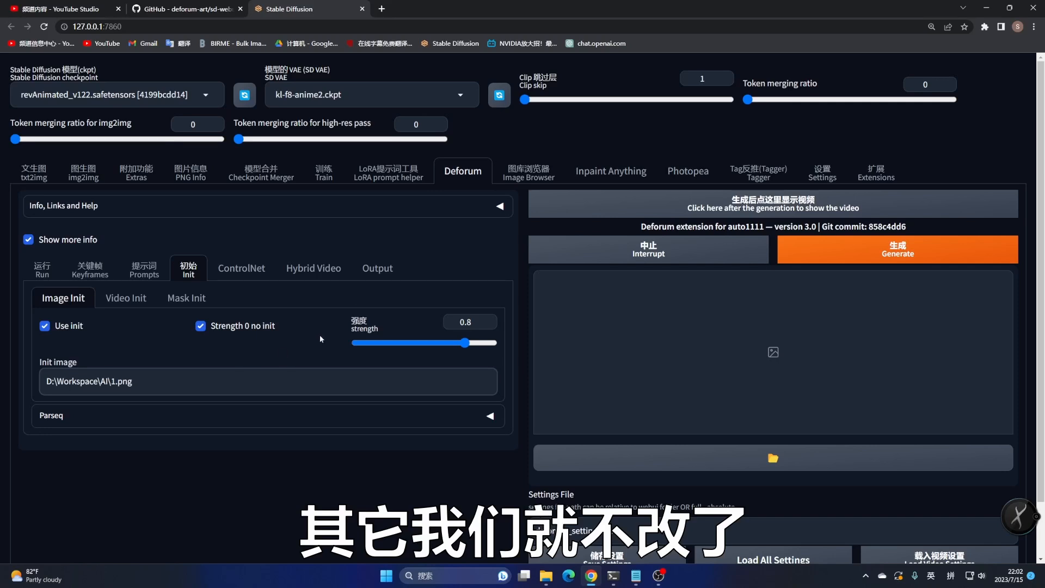
# In the Output settings, turn off Keep Imgs and turn on Delete Imgs
pyautogui.click(384, 272)
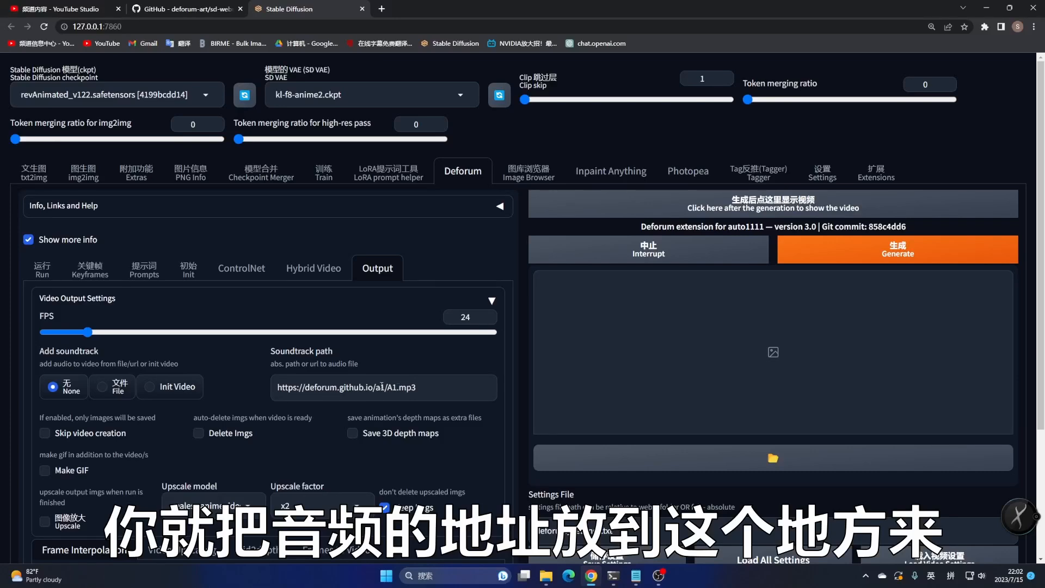
pyautogui.scroll(-2, 348, 381)
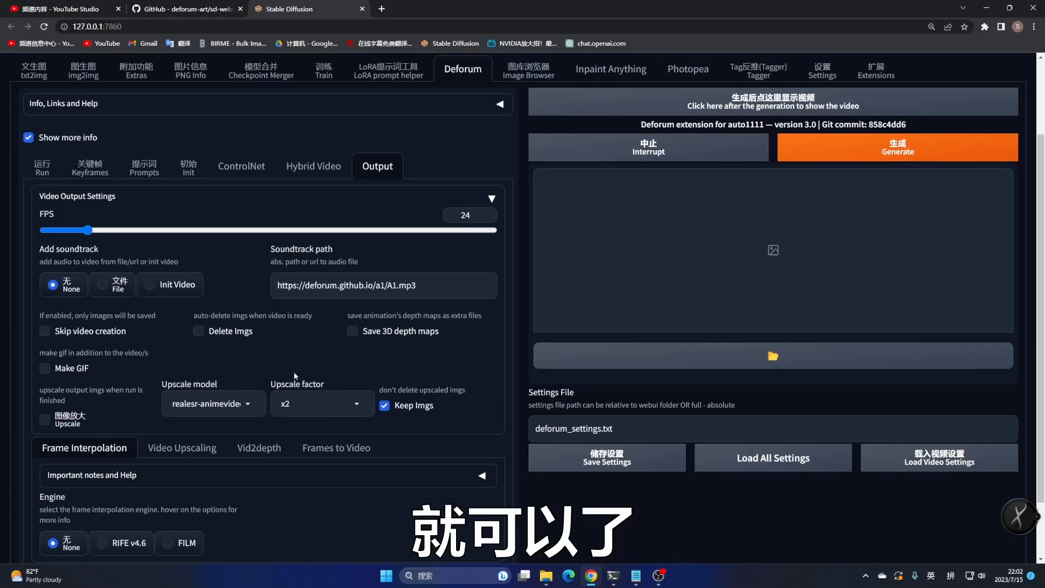
pyautogui.click(385, 408)
pyautogui.click(198, 332)
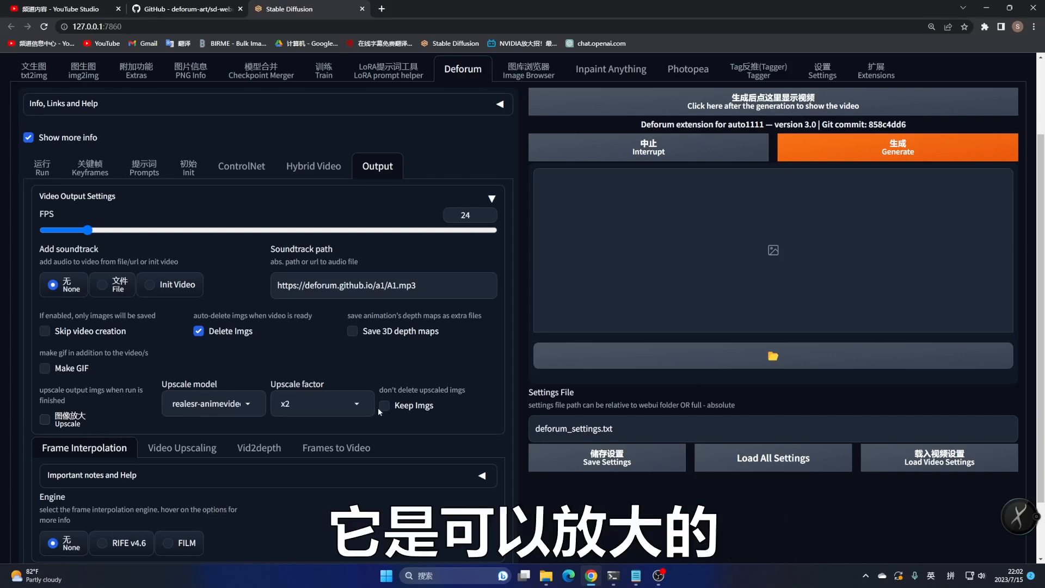
# Enable output upscaling with the realesrgan-x4plus model
pyautogui.click(49, 424)
pyautogui.click(203, 406)
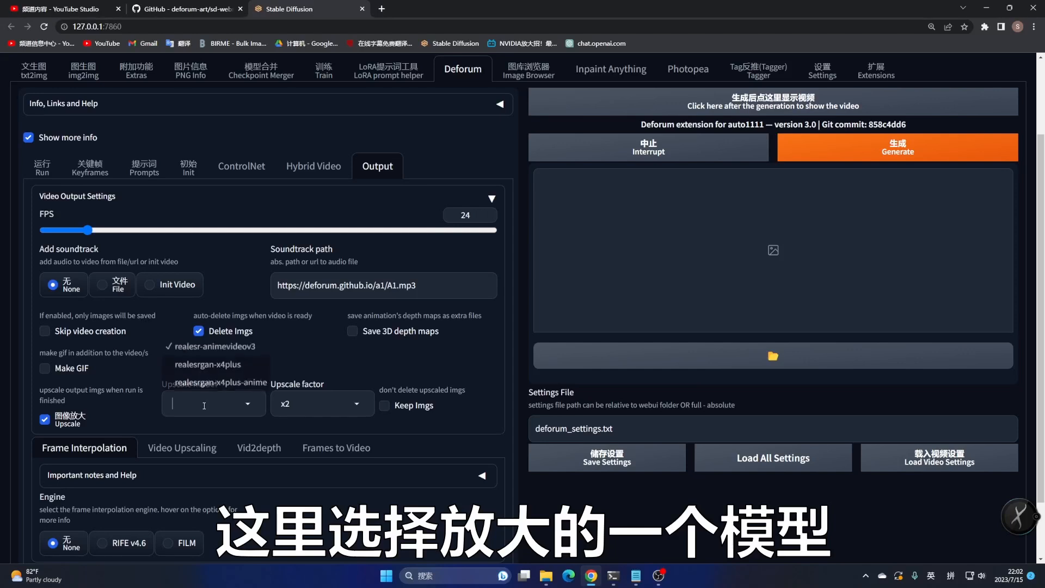
pyautogui.click(198, 366)
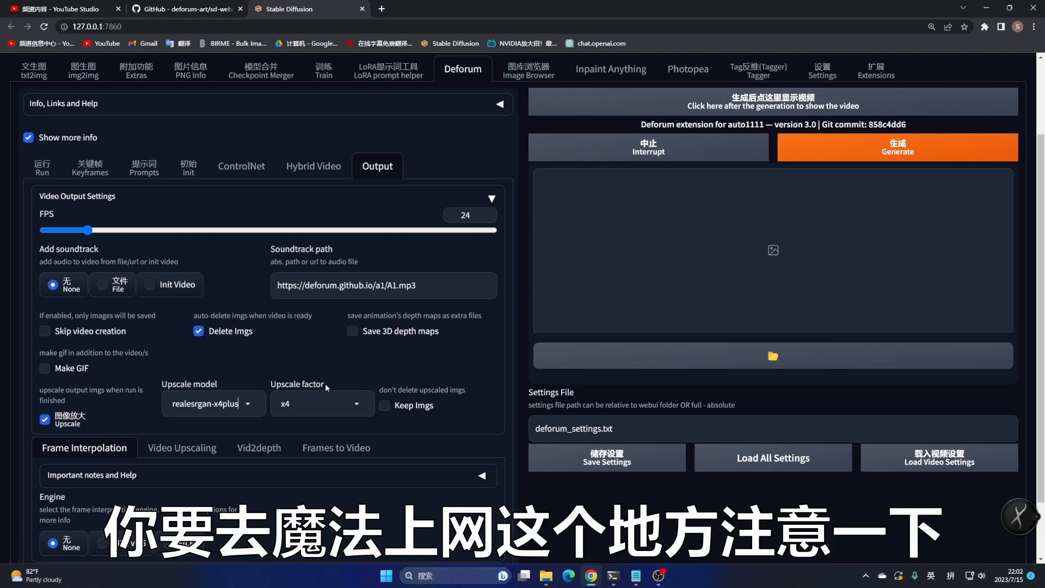
# Start generating the Deforum animation
pyautogui.scroll(-1, 323, 409)
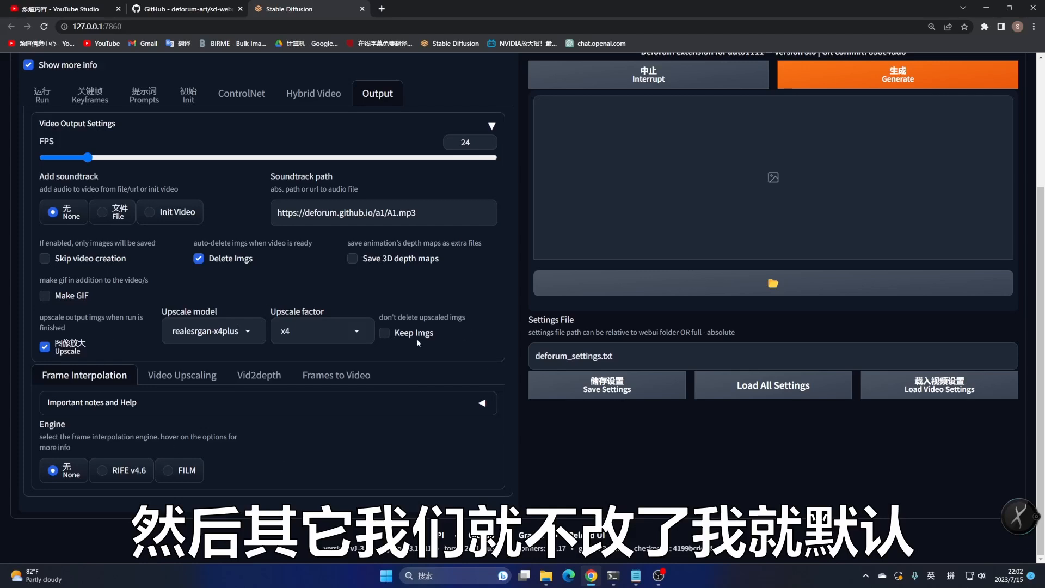
pyautogui.scroll(2, 103, 403)
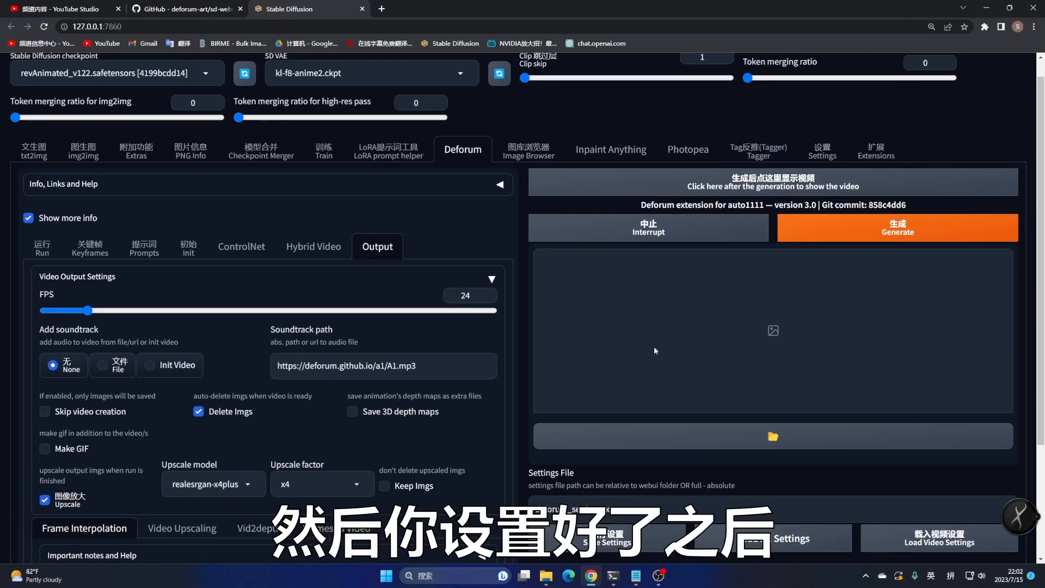
pyautogui.click(910, 231)
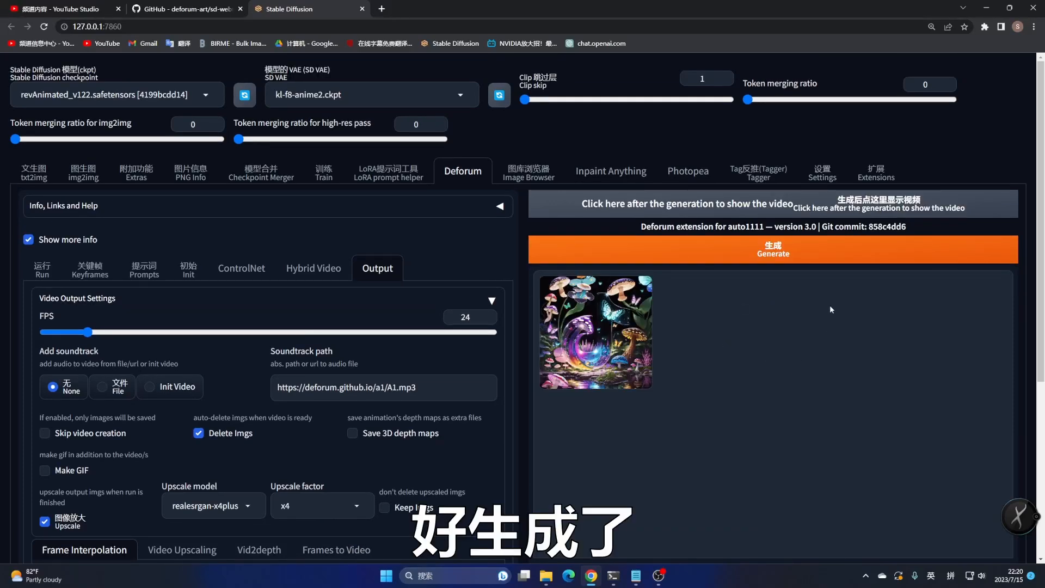
# Display the generated video in the preview and play it
pyautogui.click(862, 209)
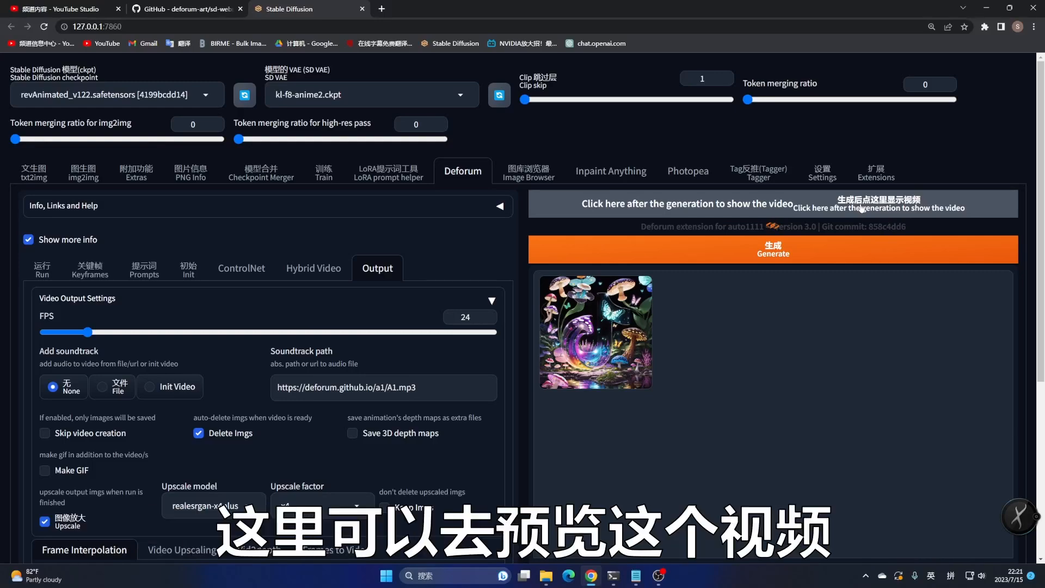
pyautogui.scroll(-4, 821, 279)
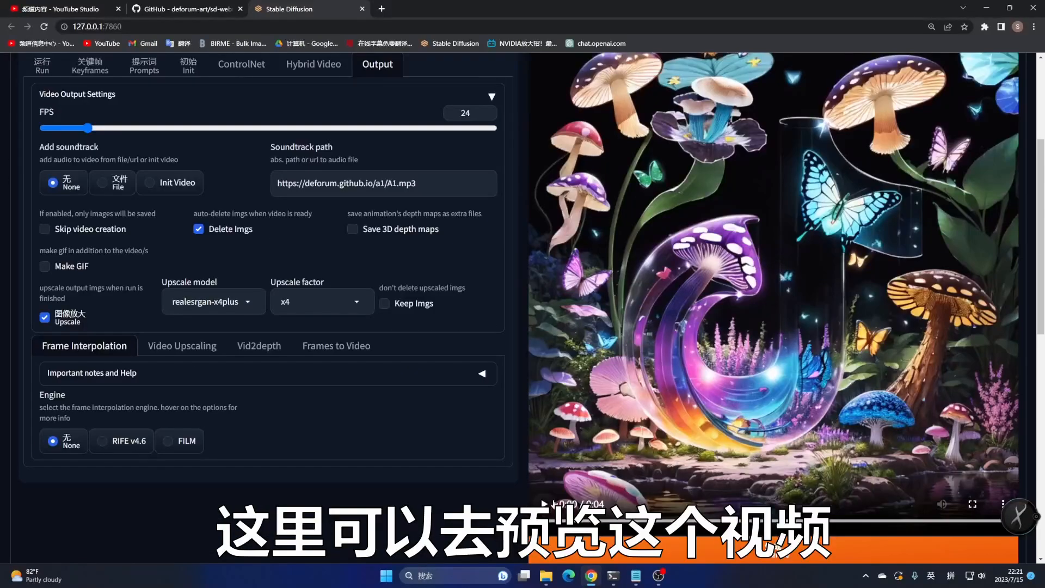
pyautogui.click(545, 504)
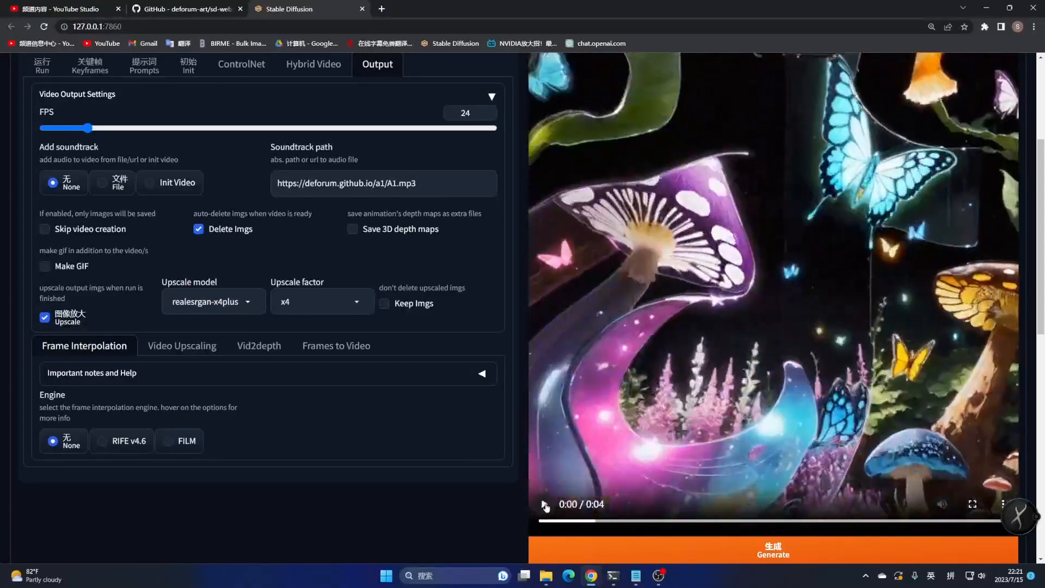
pyautogui.scroll(-5, 626, 449)
pyautogui.scroll(-5, 626, 449)
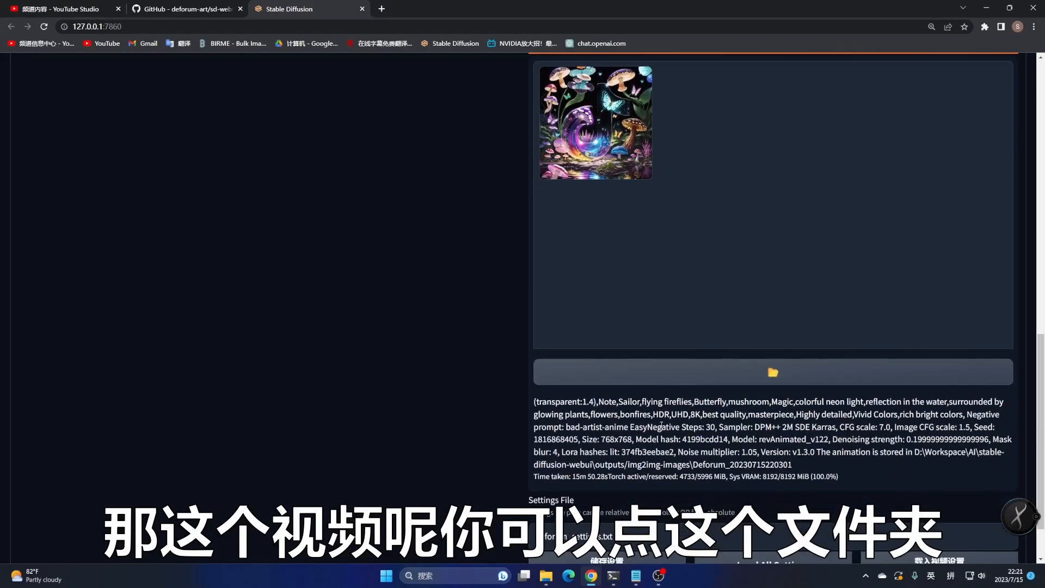
pyautogui.click(783, 326)
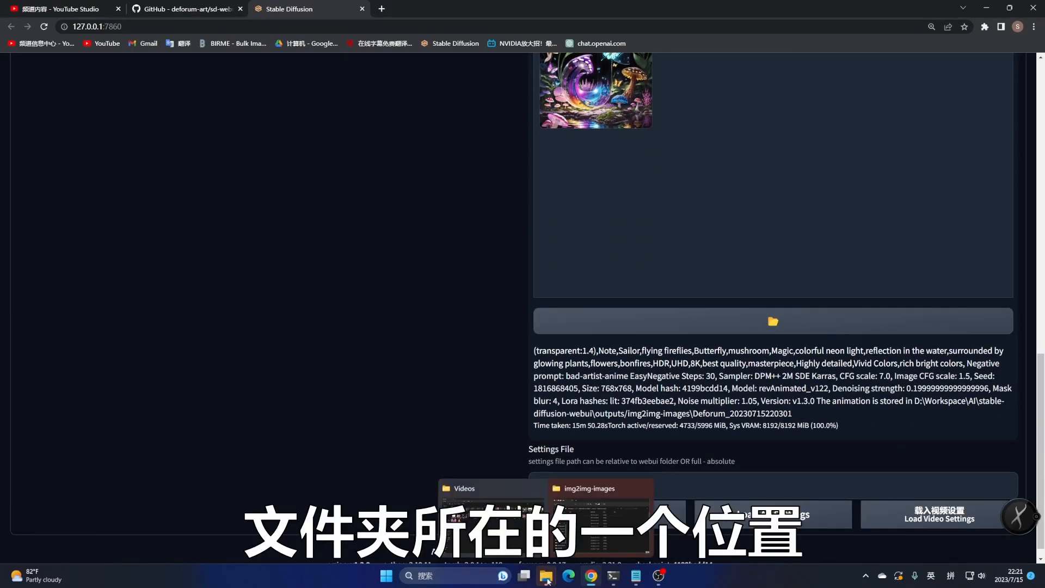
pyautogui.scroll(-5, 603, 387)
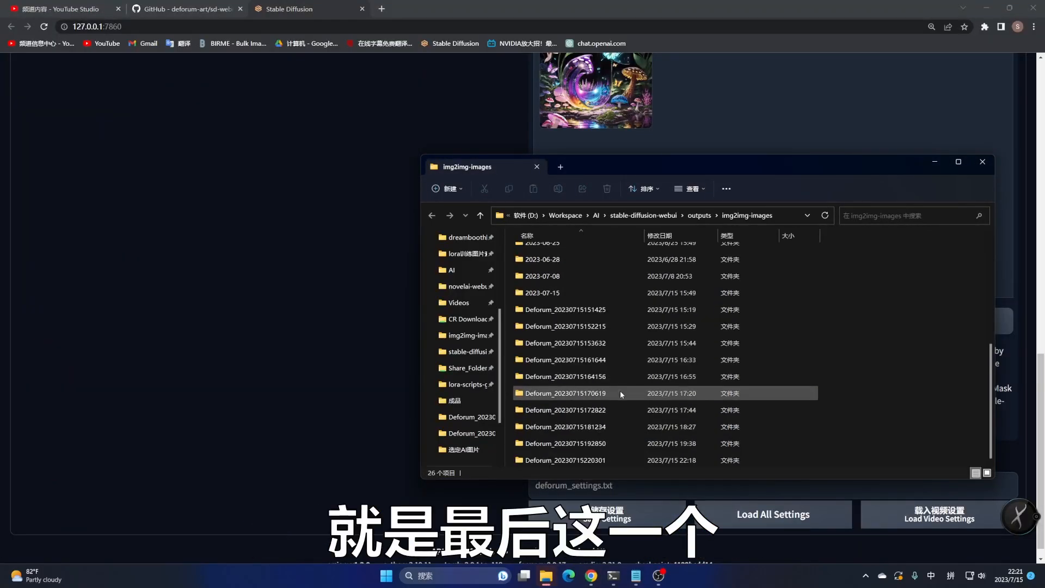
pyautogui.doubleClick(587, 461)
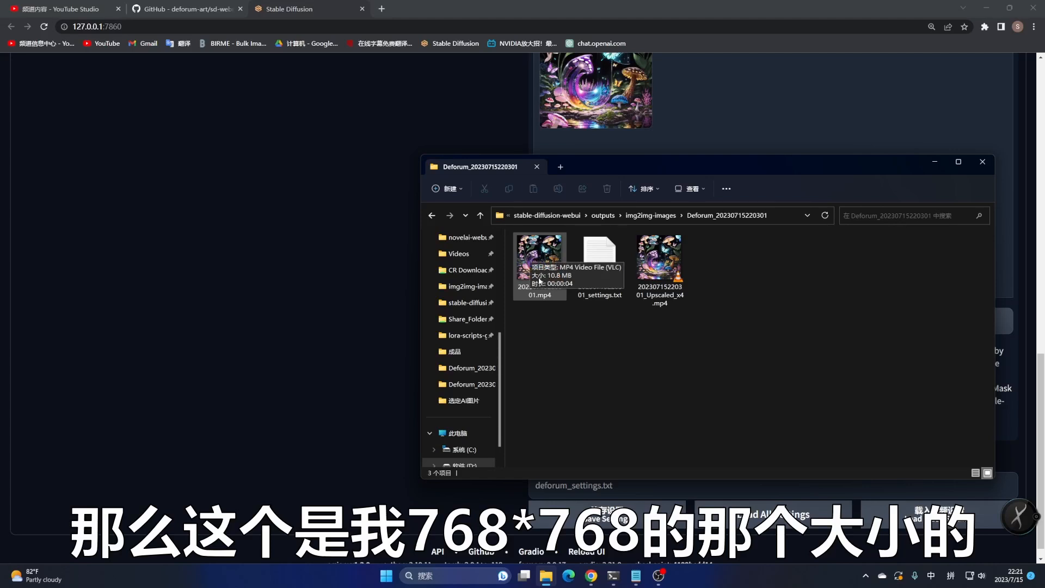
pyautogui.click(673, 266)
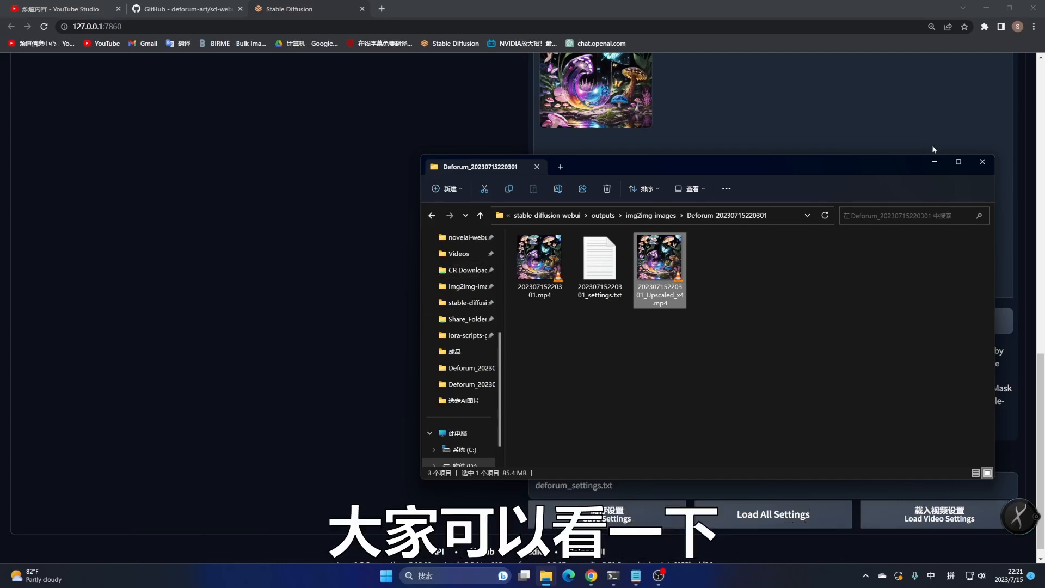
# Minimize the open windows and launch the JianYing video editor to start a new project
pyautogui.click(936, 162)
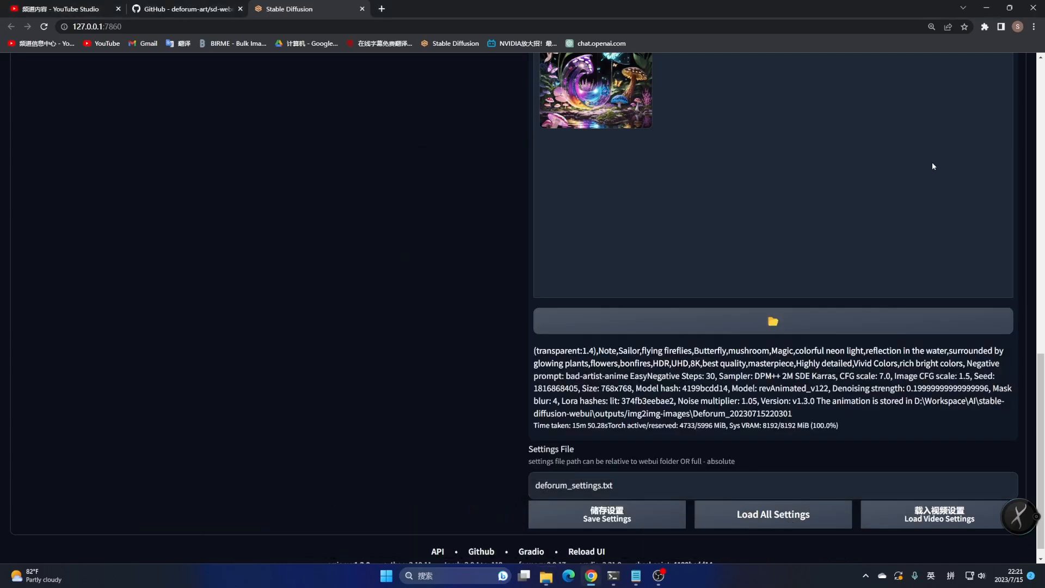
pyautogui.click(988, 7)
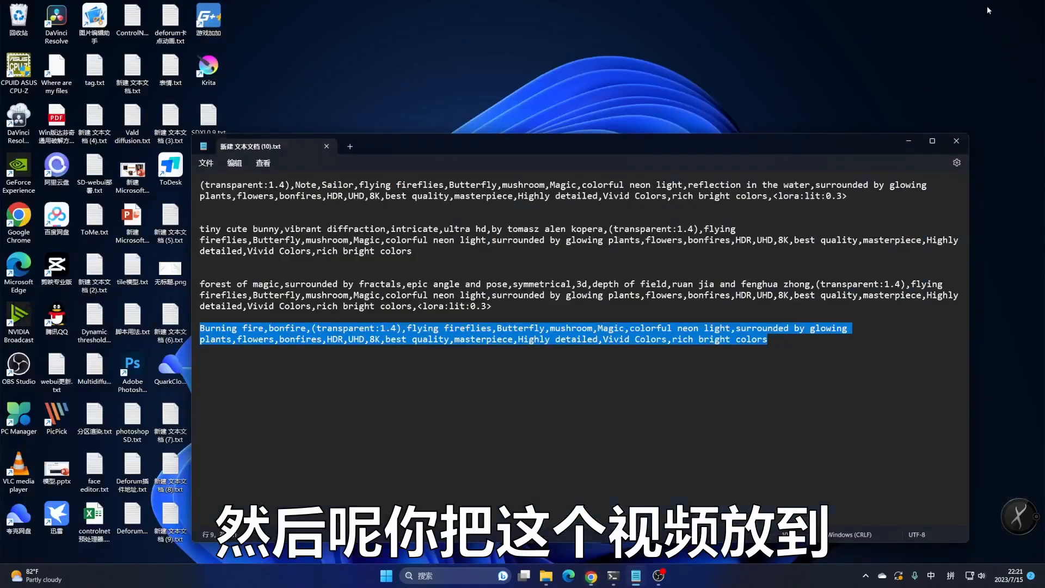
pyautogui.click(905, 139)
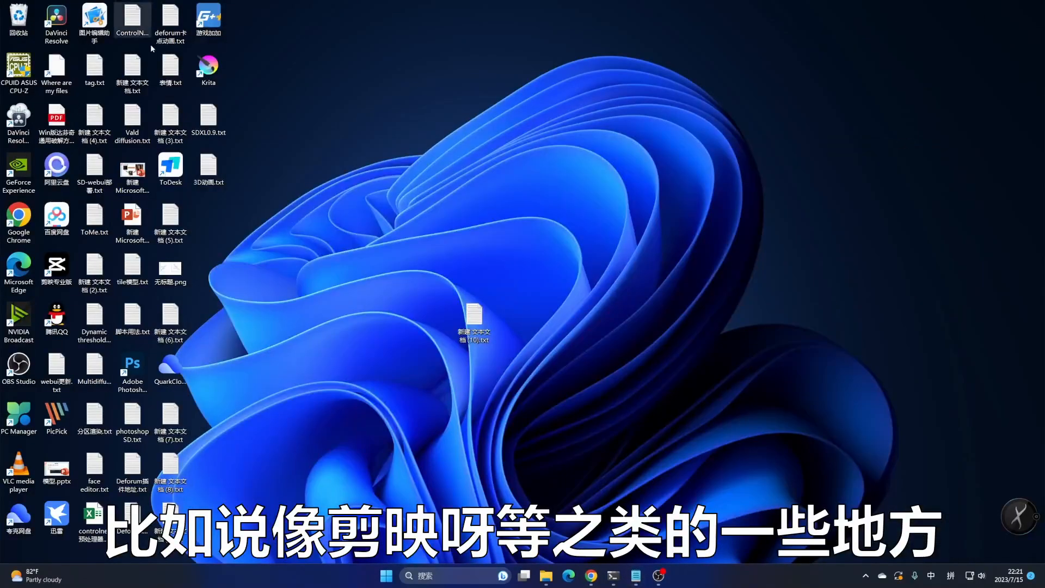
pyautogui.doubleClick(57, 266)
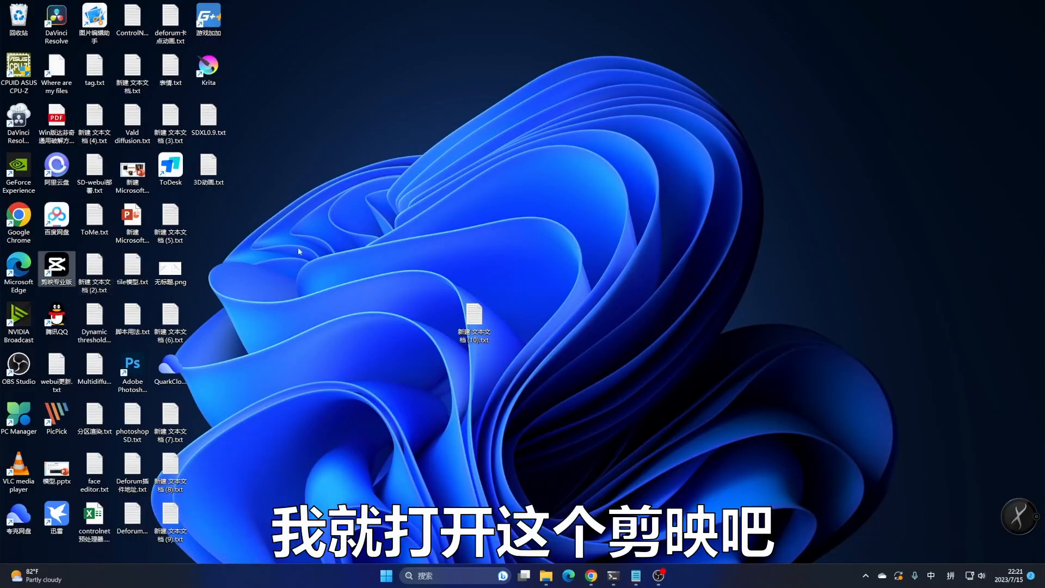
pyautogui.click(515, 171)
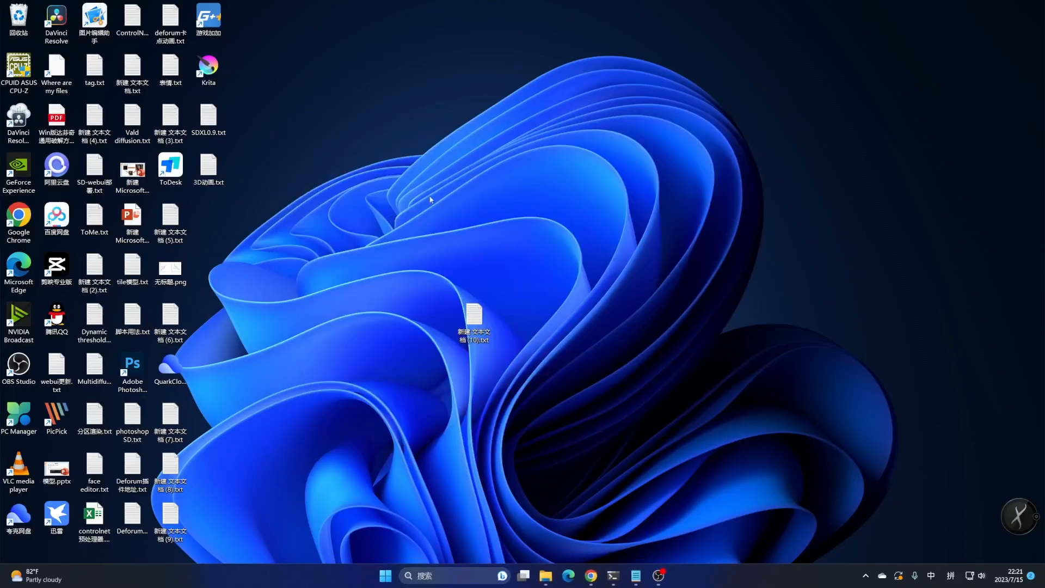
pyautogui.click(173, 175)
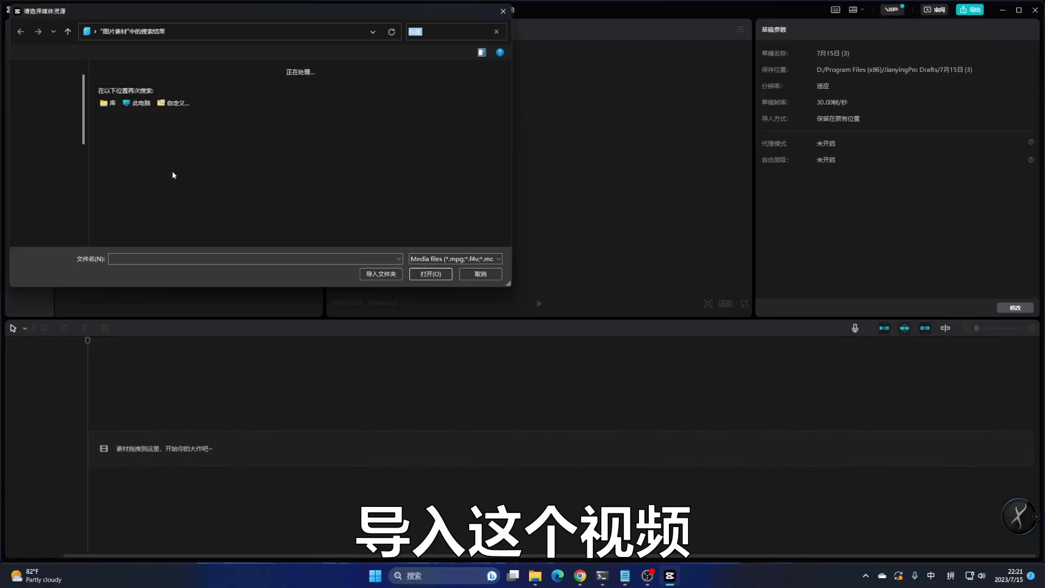
pyautogui.scroll(-1, 53, 201)
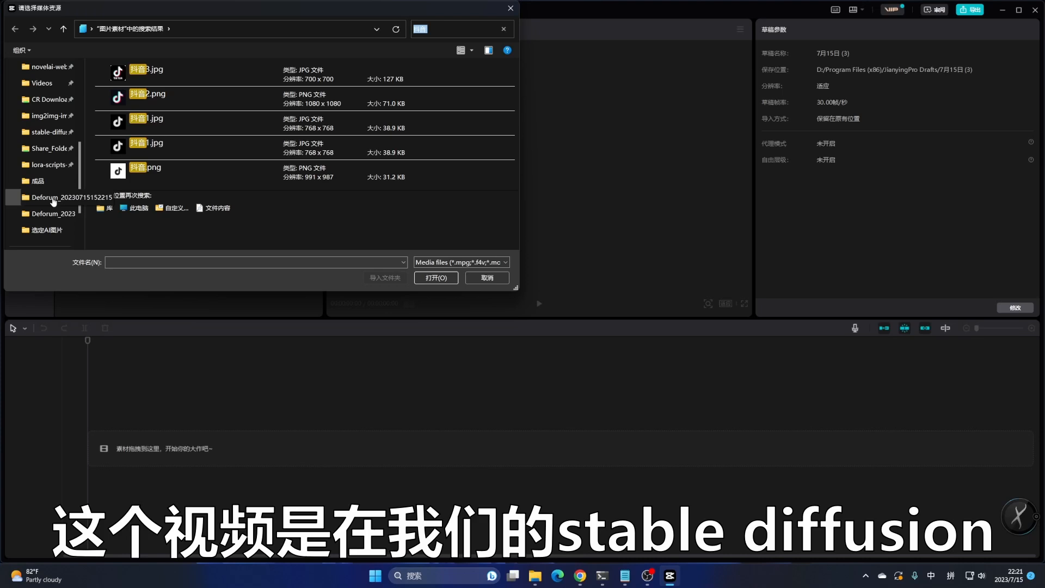
pyautogui.click(49, 132)
pyautogui.scroll(-5, 149, 102)
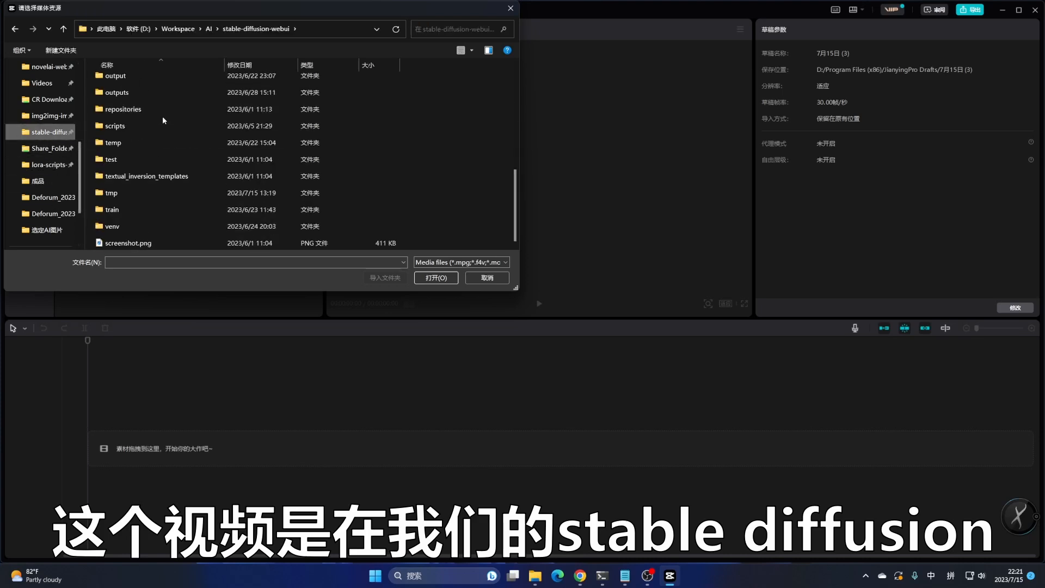
pyautogui.scroll(2, 146, 192)
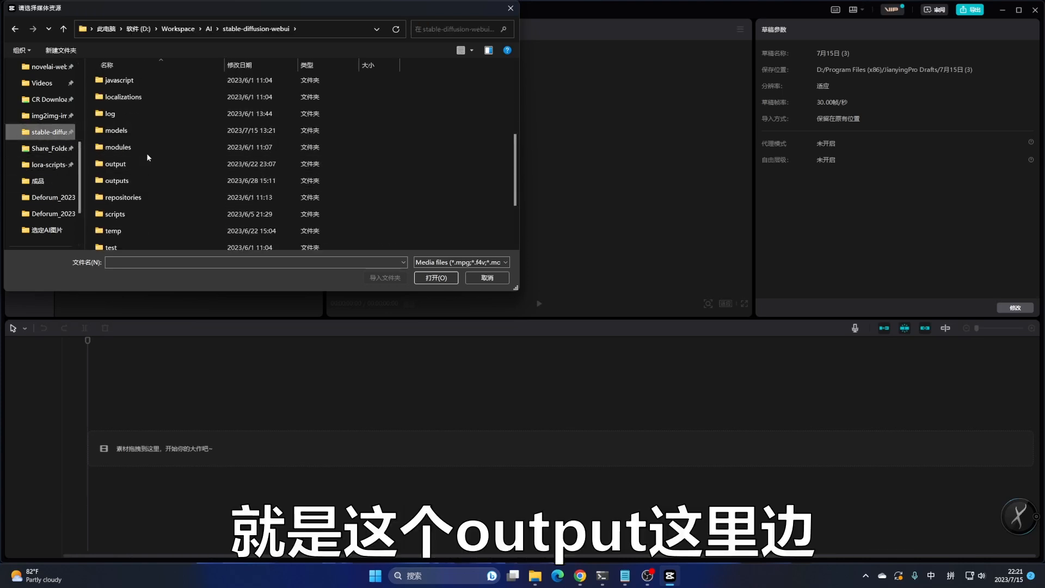
pyautogui.doubleClick(122, 182)
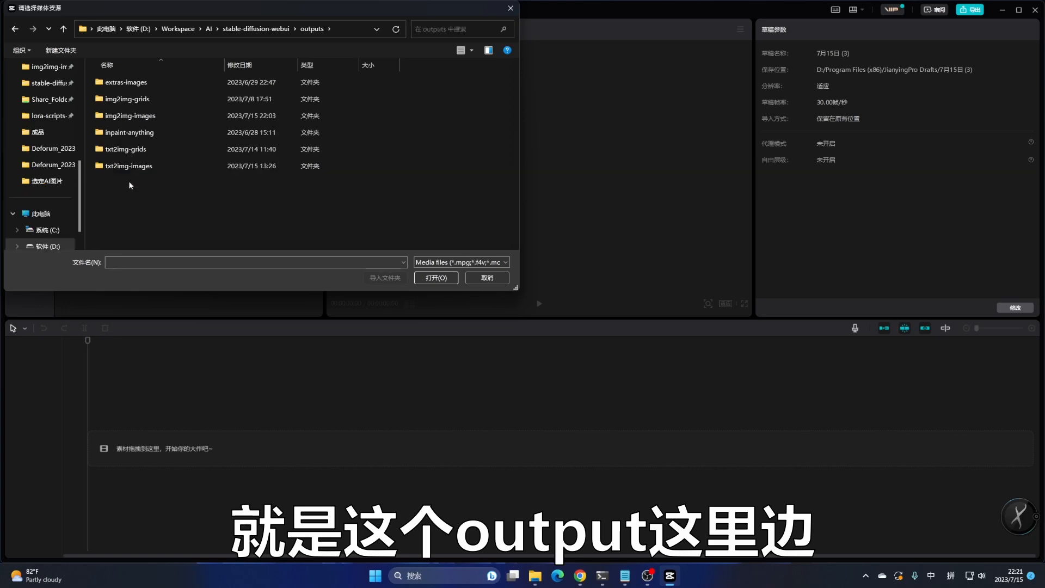
pyautogui.click(142, 116)
pyautogui.doubleClick(143, 115)
pyautogui.scroll(-5, 152, 131)
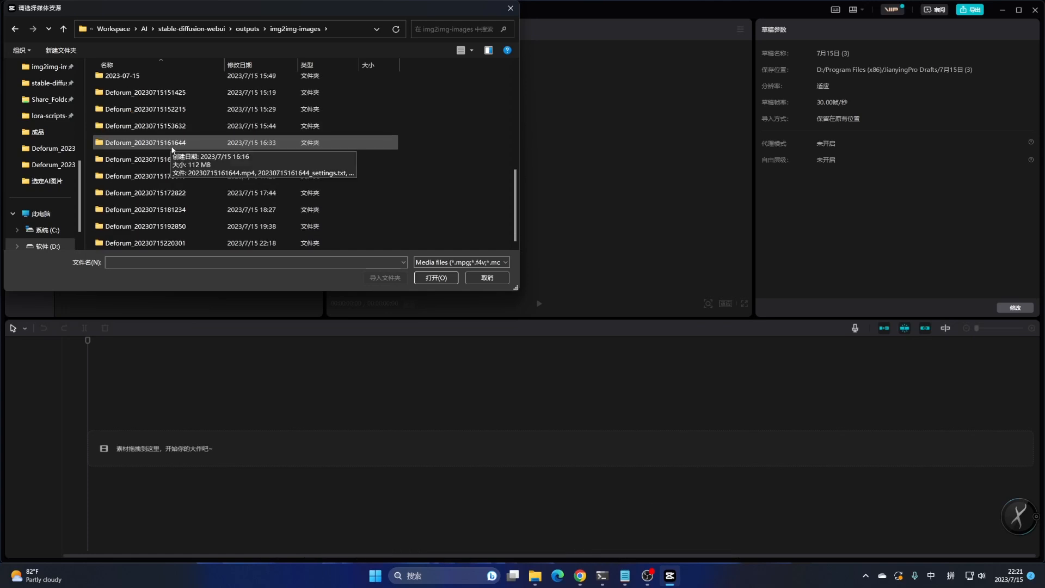
pyautogui.doubleClick(142, 243)
pyautogui.click(186, 90)
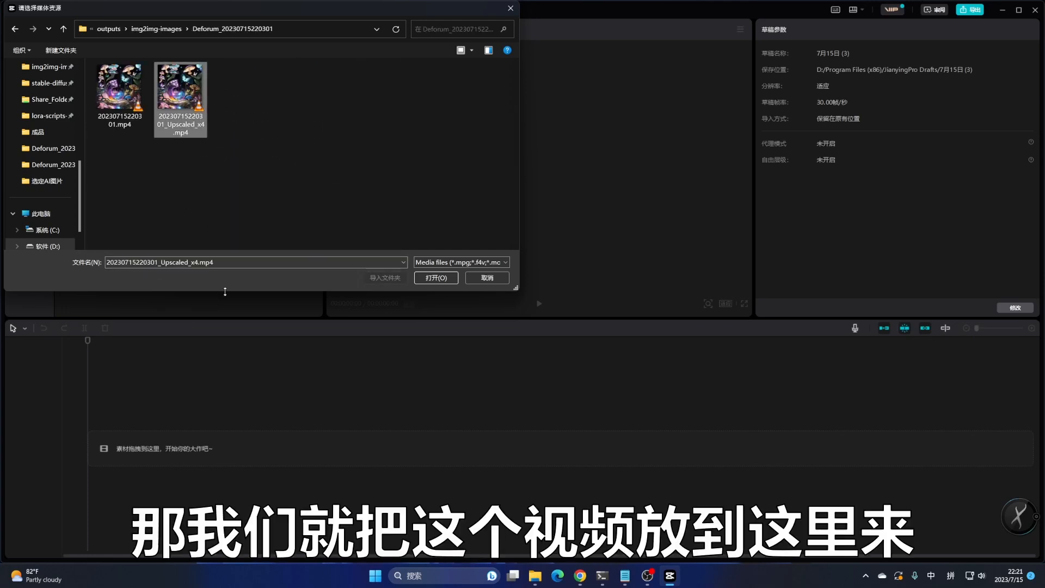
pyautogui.click(436, 278)
# Place the upscaled video on the timeline and reverse the clip
pyautogui.moveTo(91, 102); pyautogui.dragTo(122, 445)
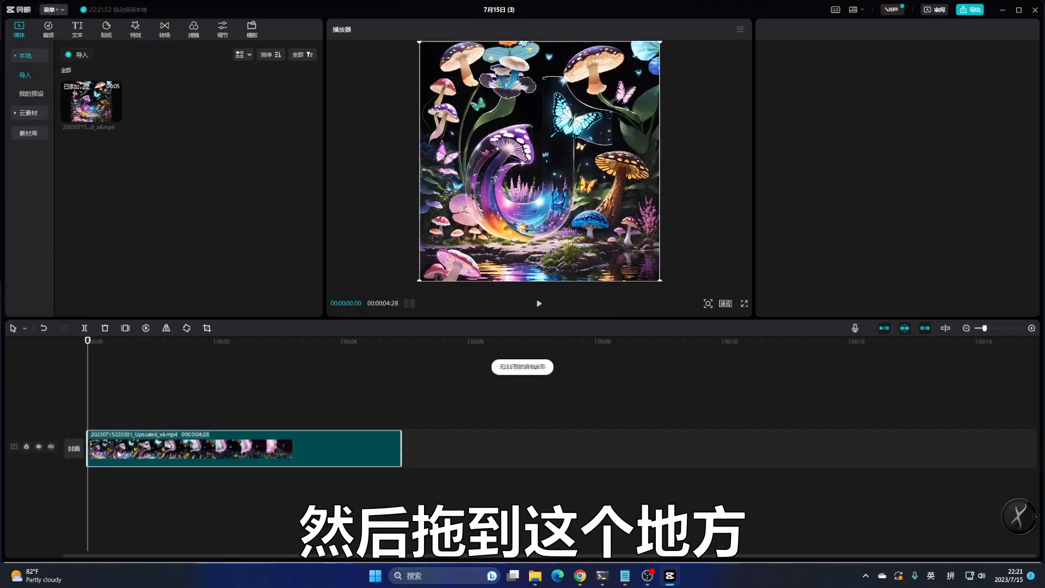
pyautogui.rightClick(122, 445)
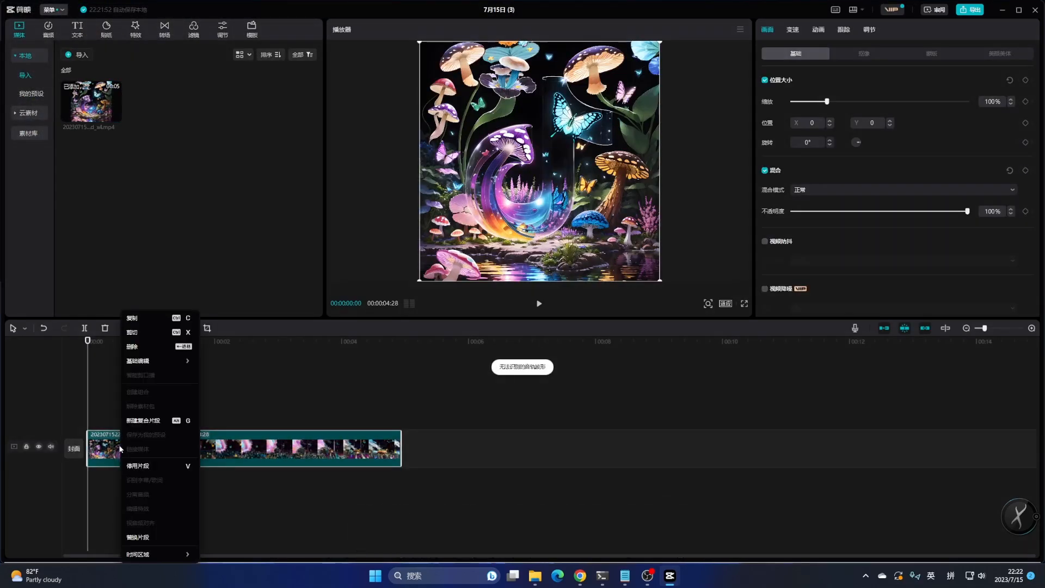
pyautogui.moveTo(133, 364)
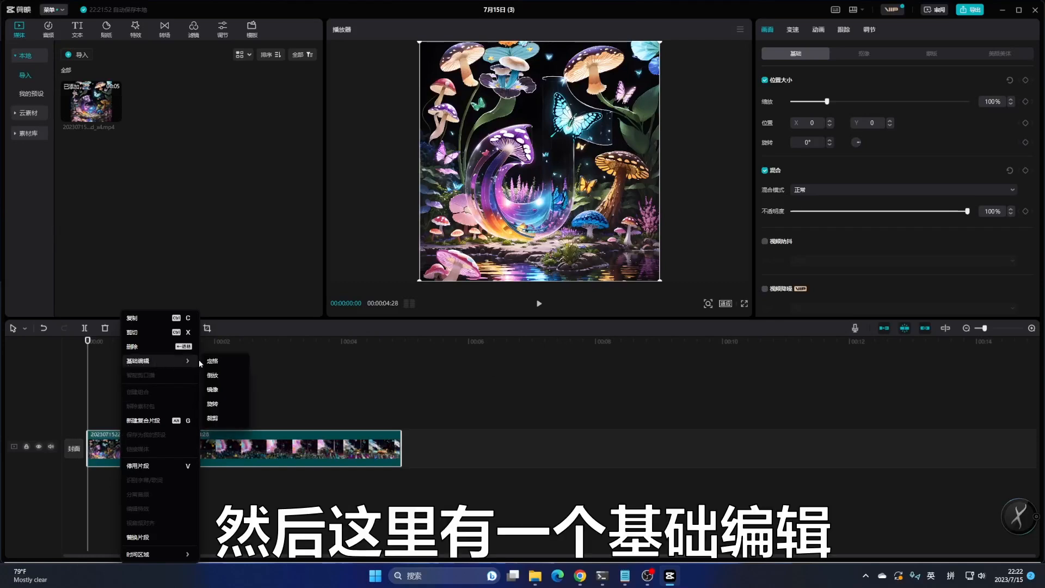
pyautogui.click(217, 375)
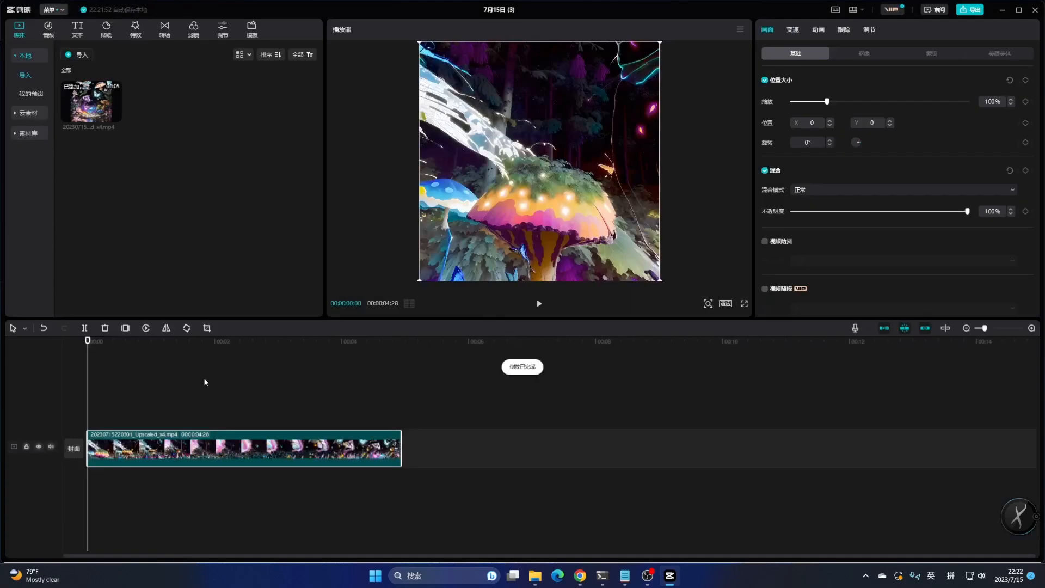
# Play the reversed clip and return the playhead to the start
pyautogui.press('space')
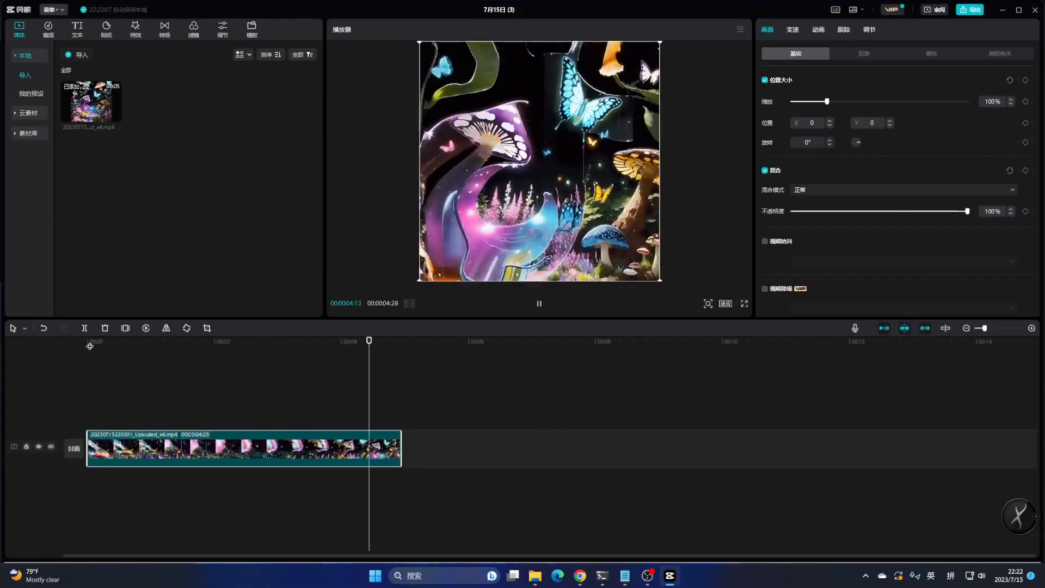
pyautogui.click(90, 342)
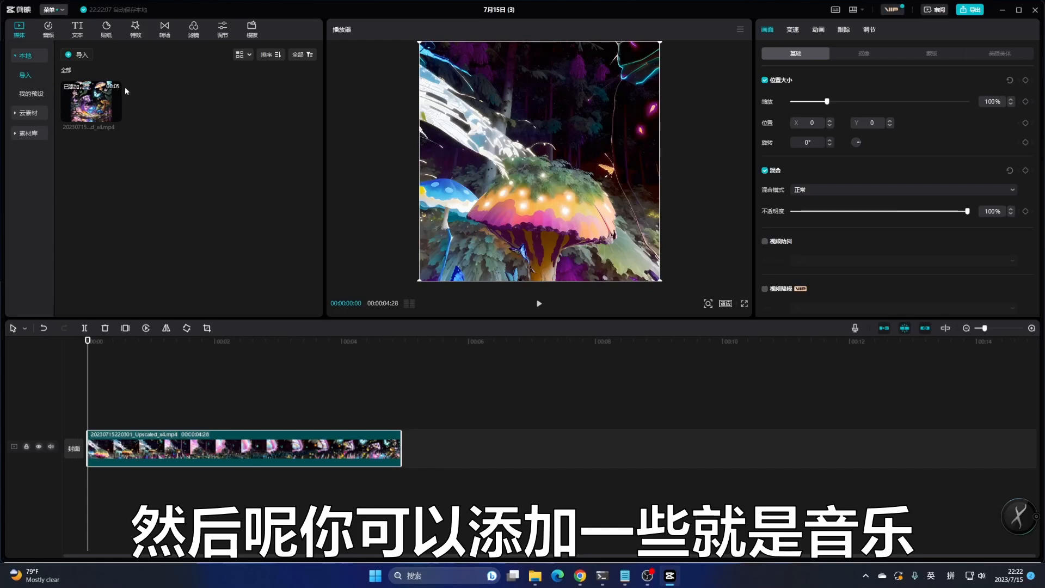
# Import the 1195_三维LOGO演绎 mp3 from Downloads and place it on the audio track under the video
pyautogui.click(80, 55)
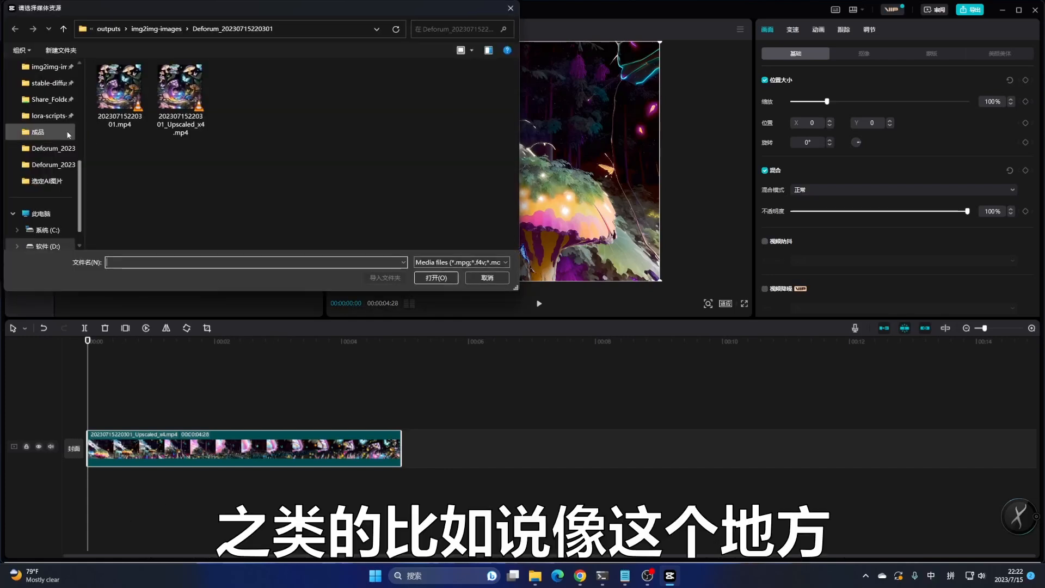
pyautogui.scroll(3, 61, 147)
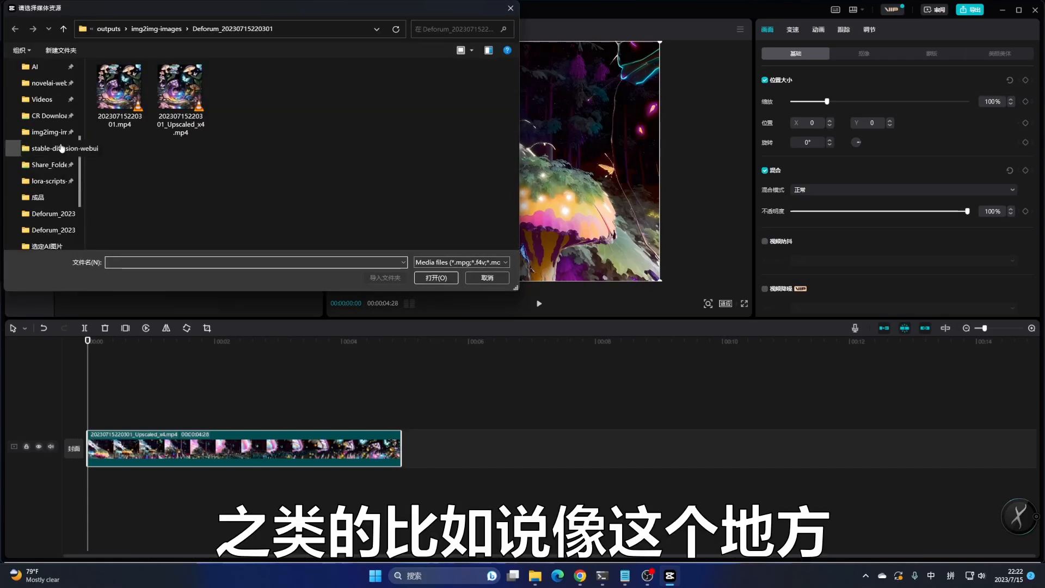
pyautogui.scroll(3, 60, 140)
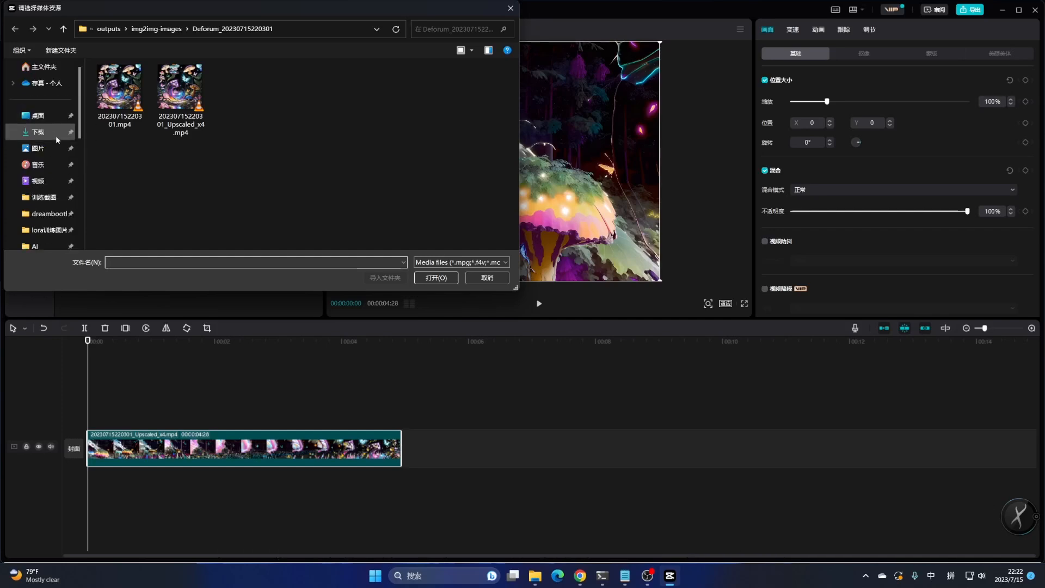
pyautogui.click(48, 132)
pyautogui.click(132, 94)
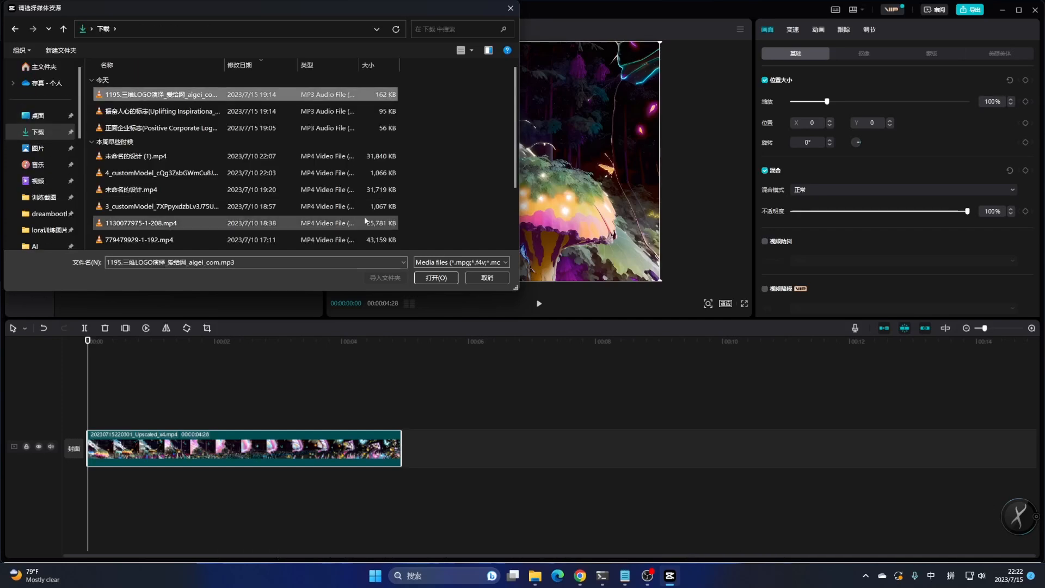
pyautogui.click(433, 278)
pyautogui.moveTo(162, 97); pyautogui.dragTo(87, 482)
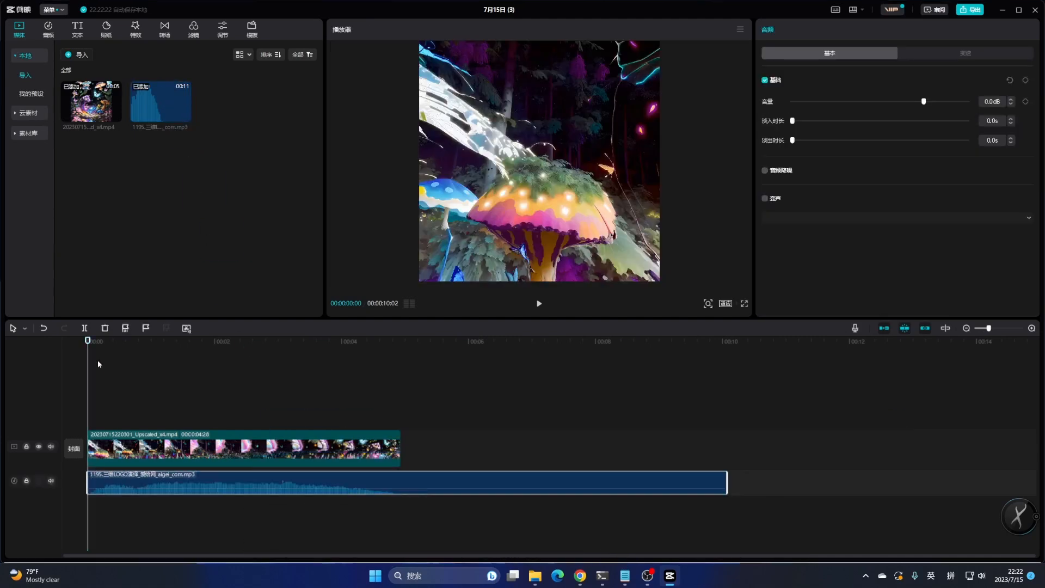
# Cut the music at the end of the video clip to remove the excess audio
pyautogui.click(404, 341)
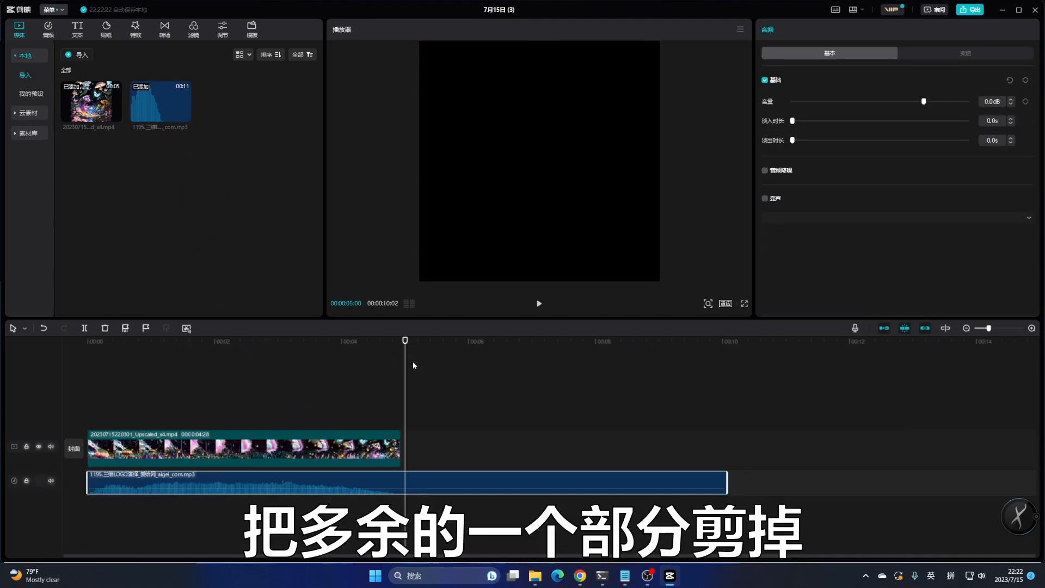
pyautogui.scroll(3, 404, 341)
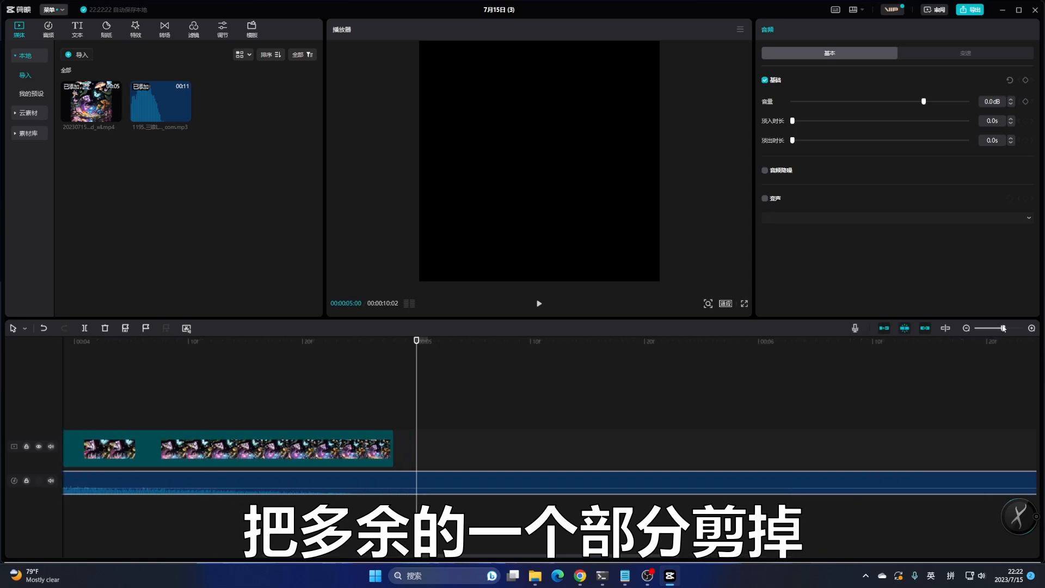
pyautogui.click(393, 342)
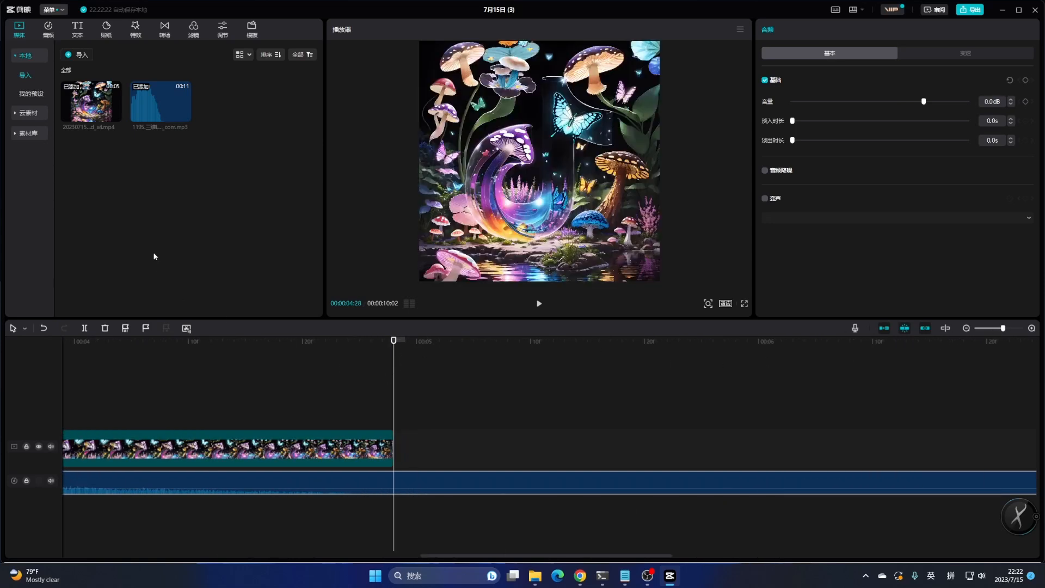
pyautogui.click(84, 328)
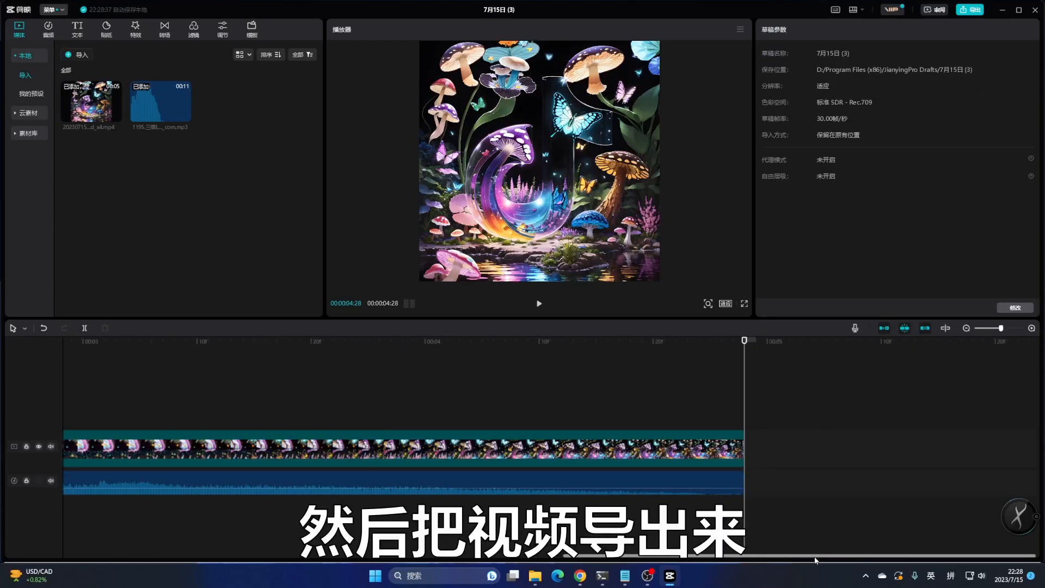
# Open the export settings, name the video logo动画5 and set the frame rate to 24fps
pyautogui.click(969, 10)
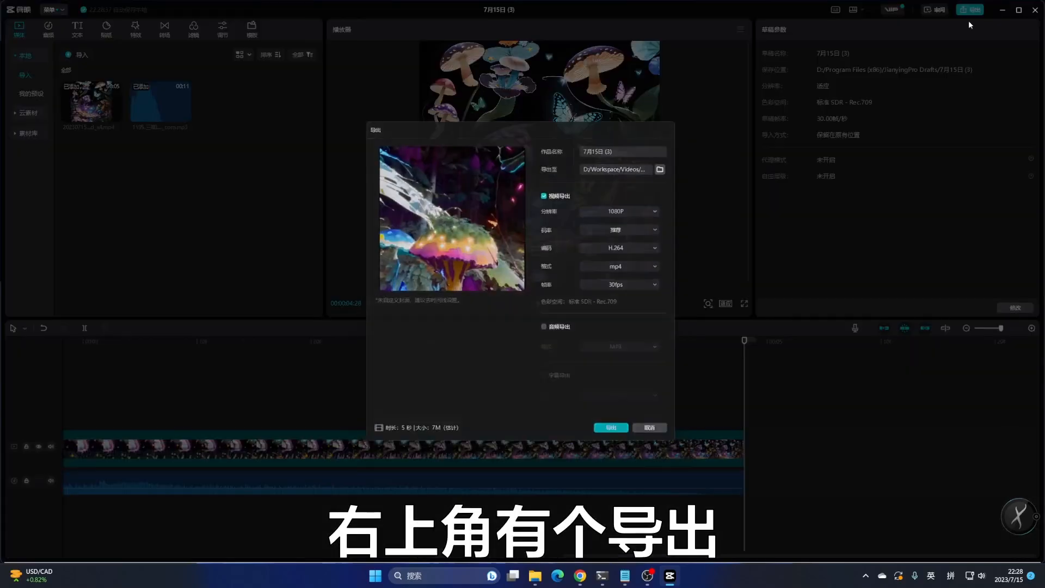
pyautogui.click(635, 145)
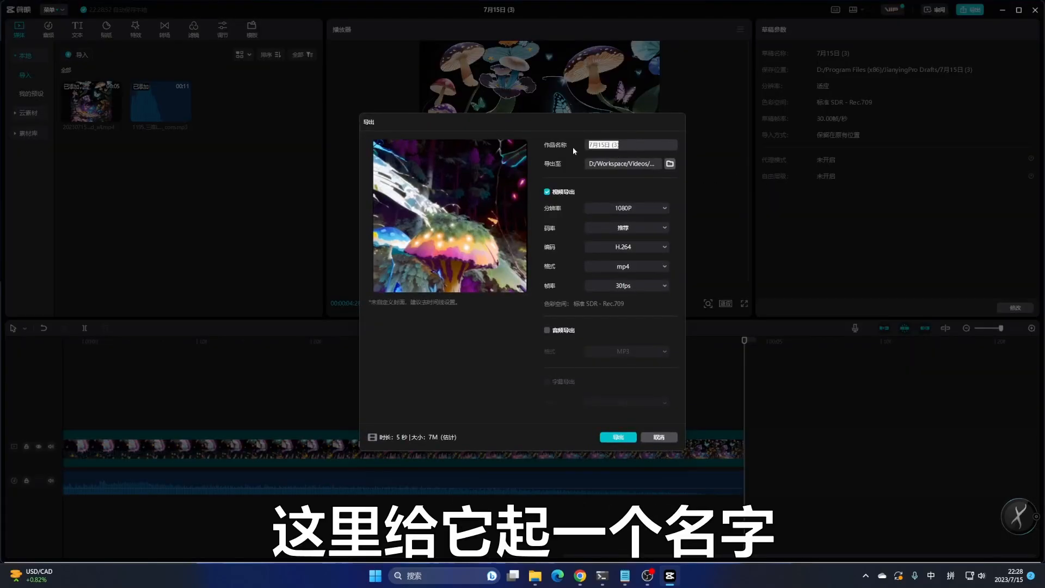
pyautogui.write('logo')
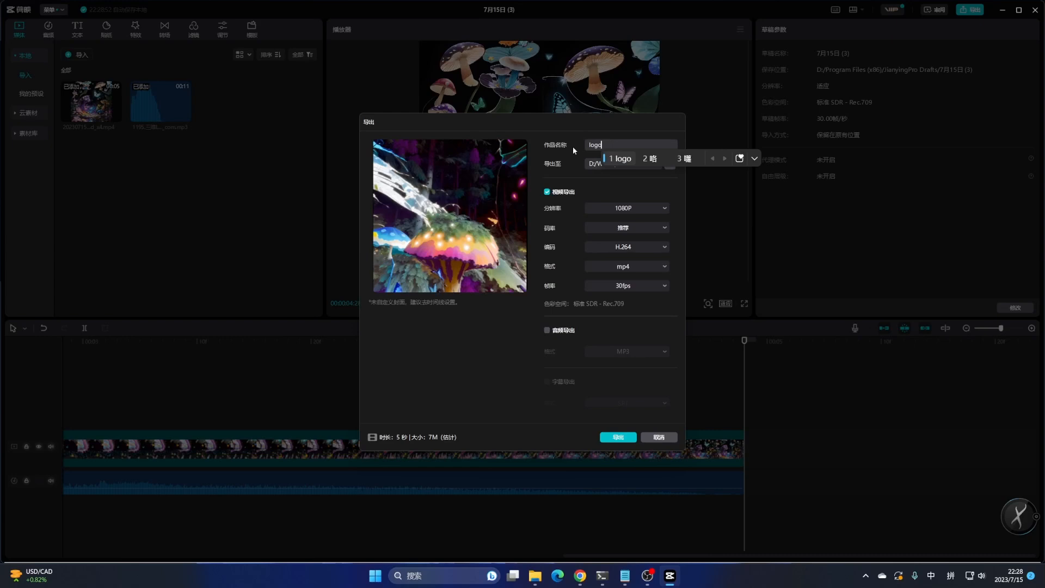
pyautogui.press('shift')
pyautogui.press('shift')
pyautogui.write('动画5')
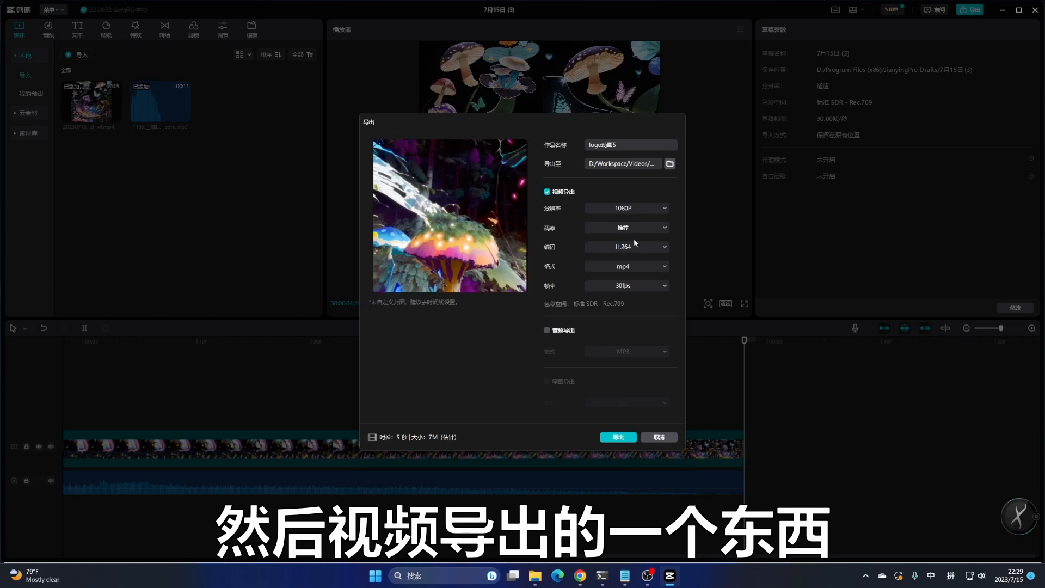
pyautogui.click(652, 285)
pyautogui.click(611, 302)
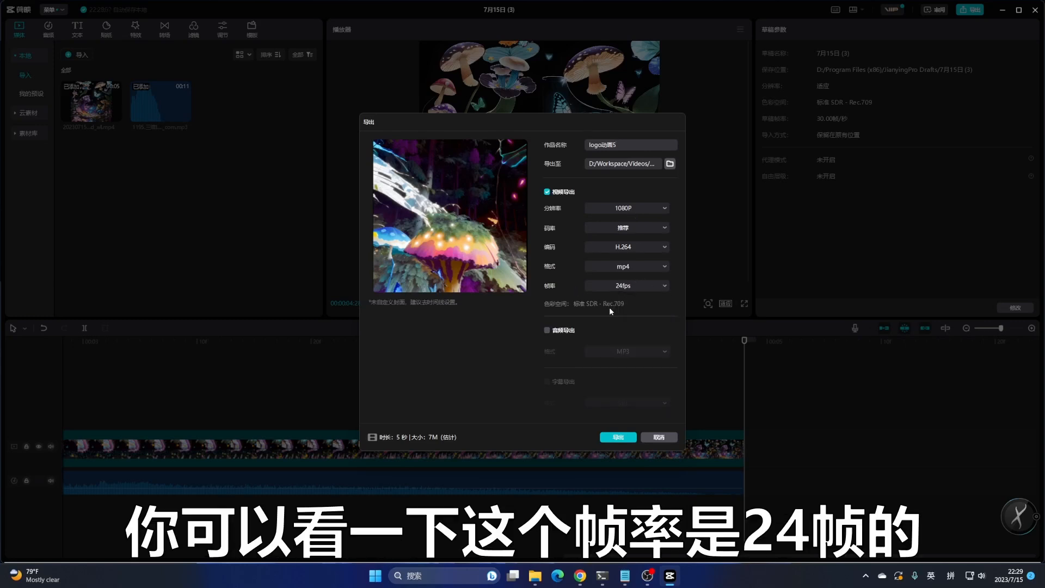
# Try to export the video under that name
pyautogui.click(617, 441)
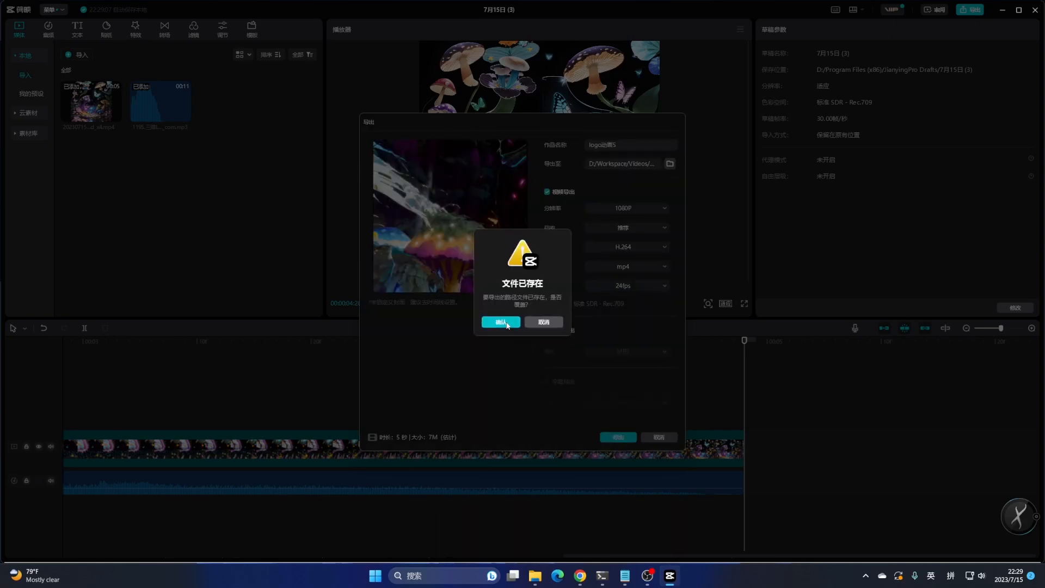
pyautogui.click(544, 323)
# Rename the export to logo动画6, export the video and close the publish dialog
pyautogui.click(647, 144)
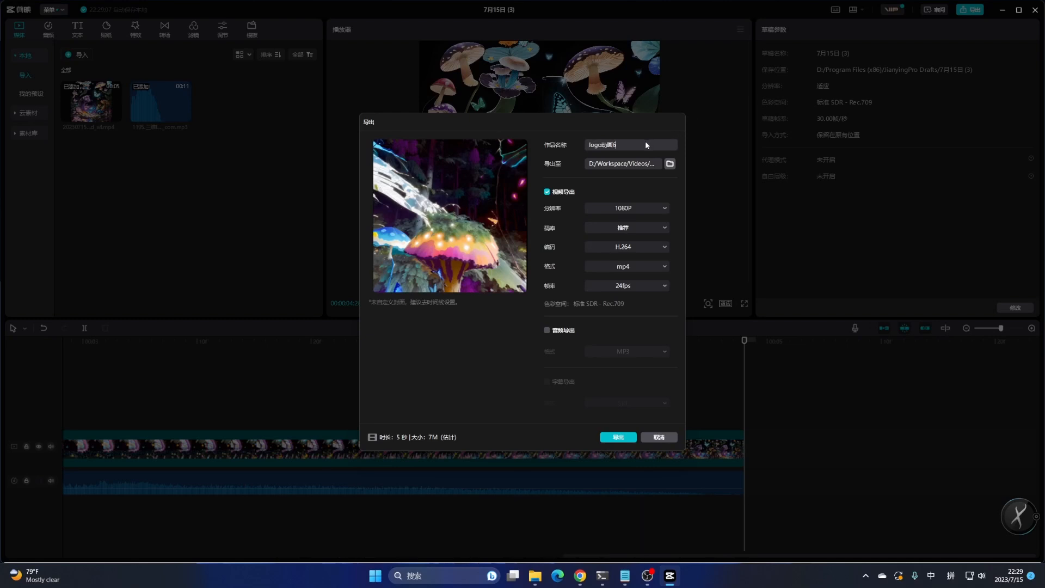
pyautogui.write('6')
pyautogui.click(627, 438)
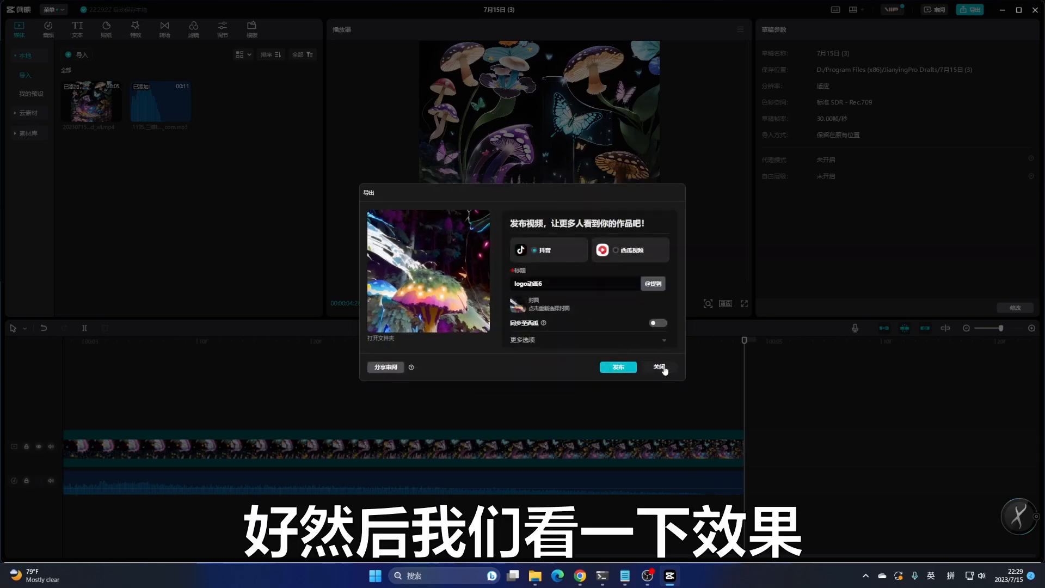
pyautogui.click(659, 367)
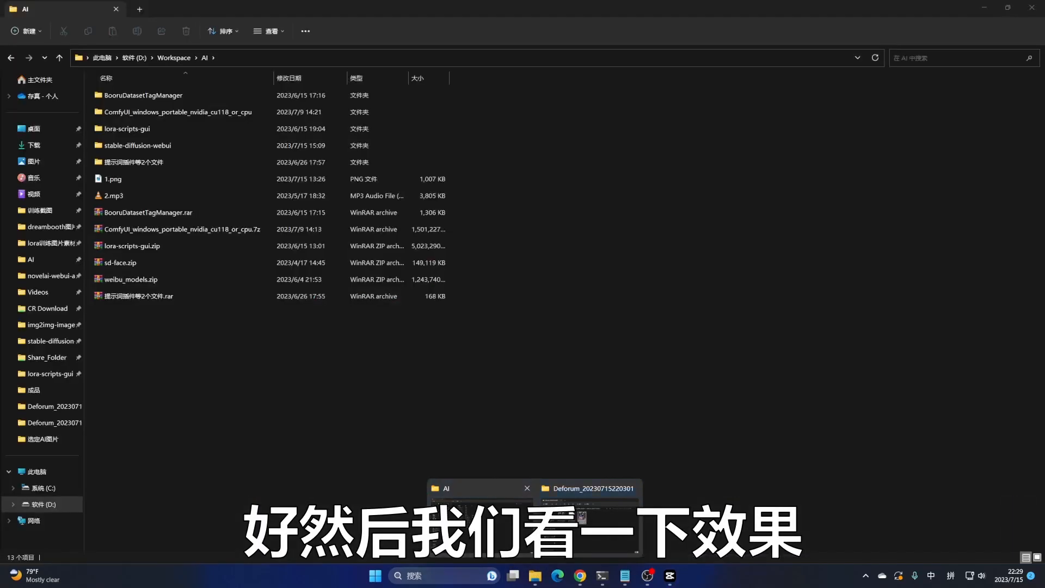